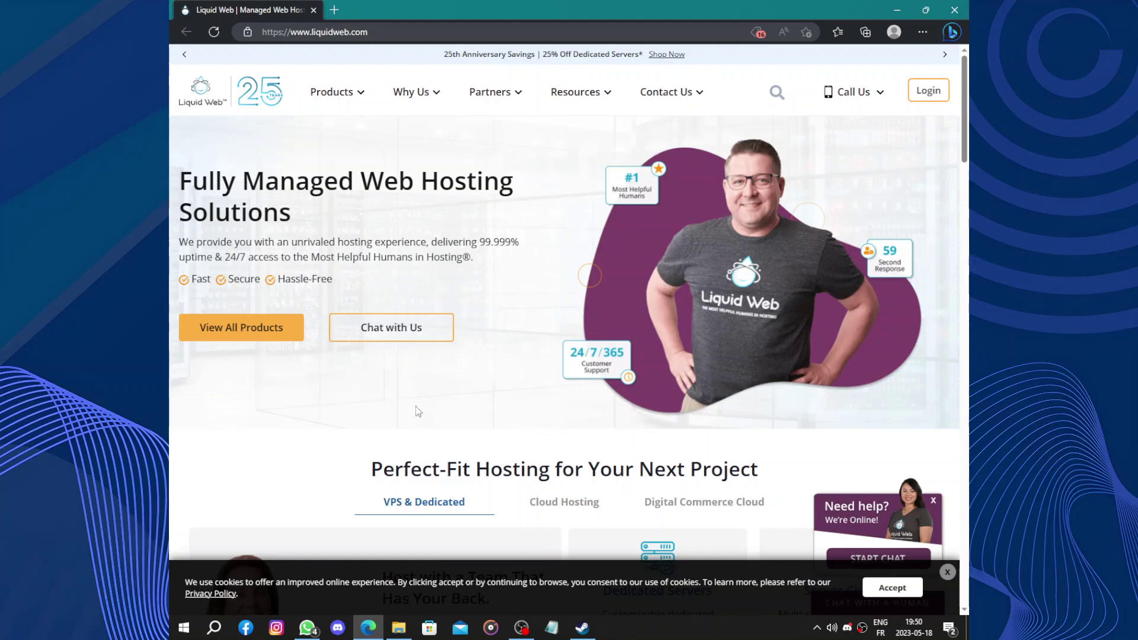
Scroll through the homepage's fully managed web hosting overview.
scroll(540, 452, down, 4)
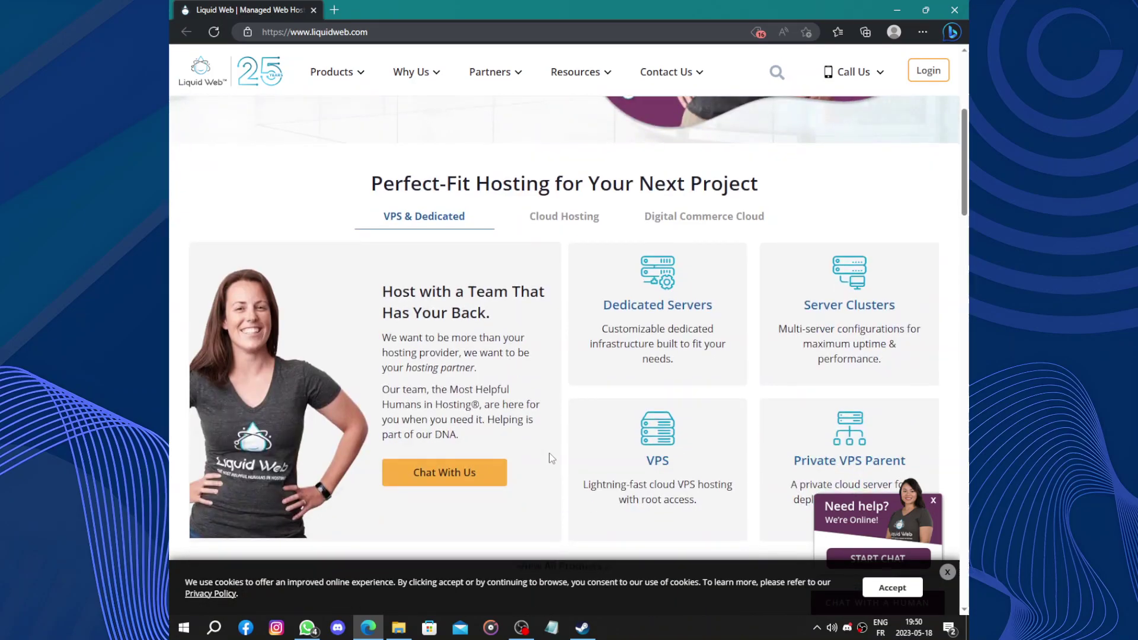
scroll(550, 456, down, 7)
scroll(550, 457, up, 4)
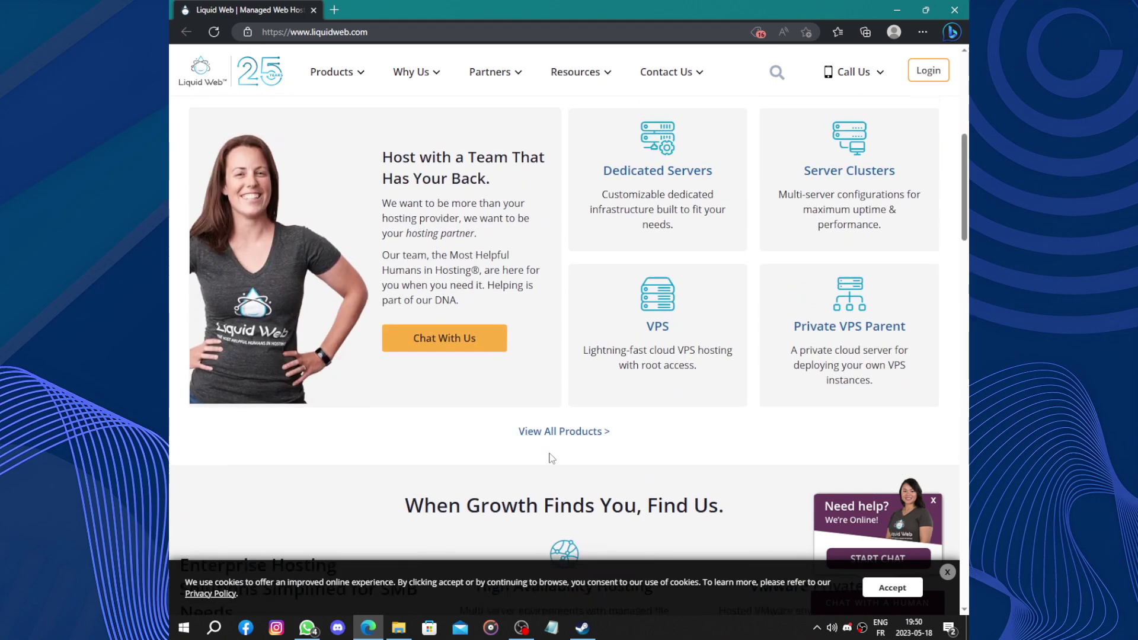
scroll(552, 457, down, 2)
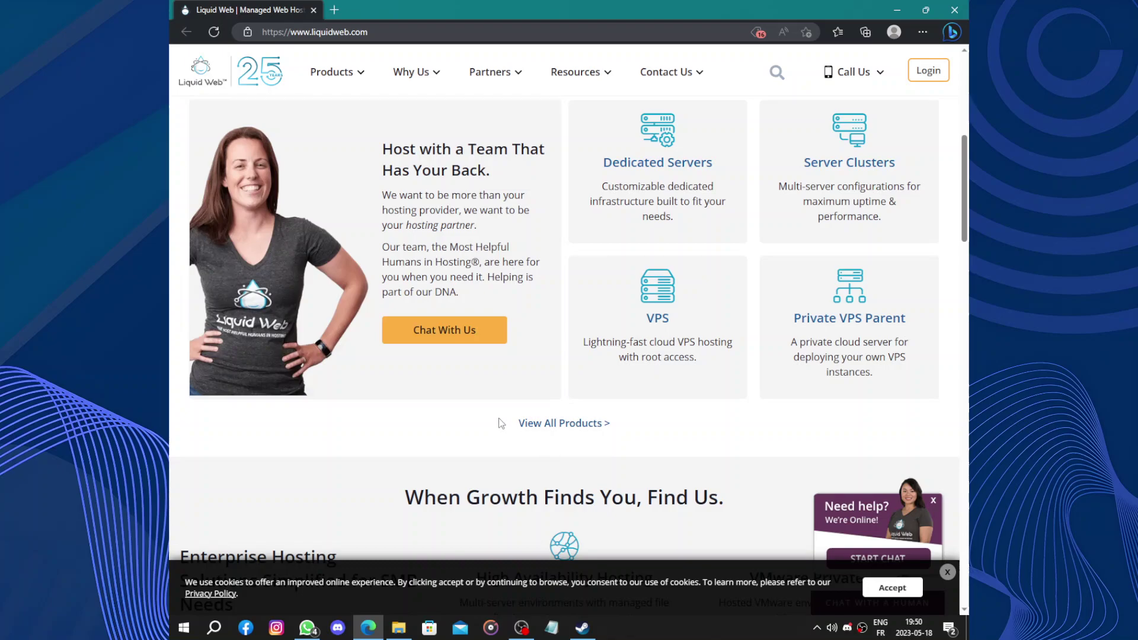
scroll(477, 429, down, 15)
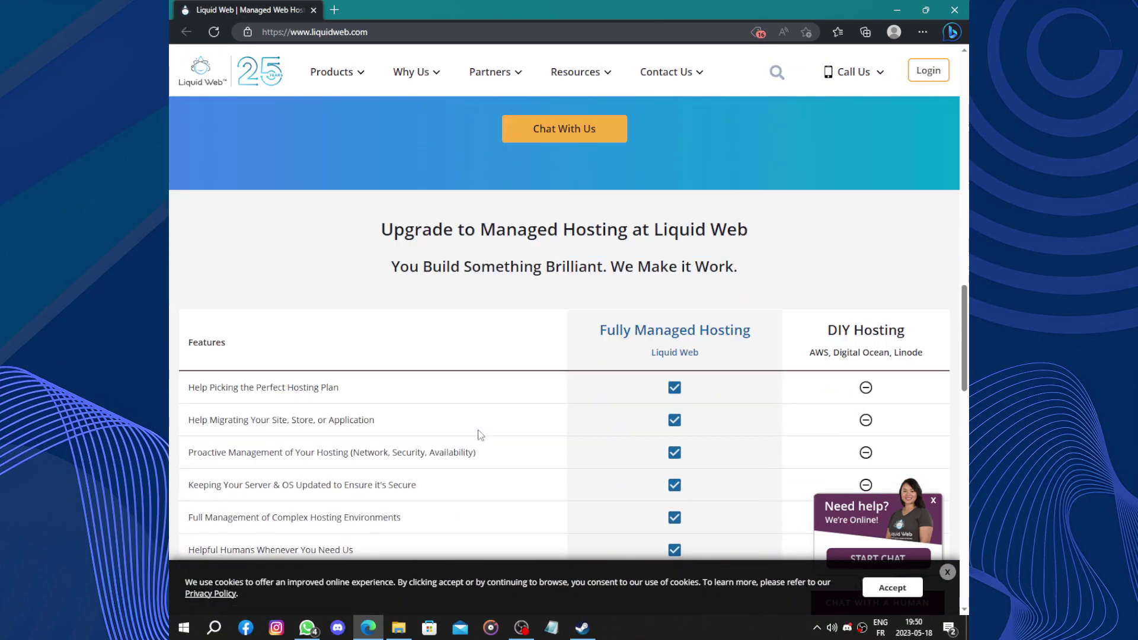
scroll(478, 430, down, 15)
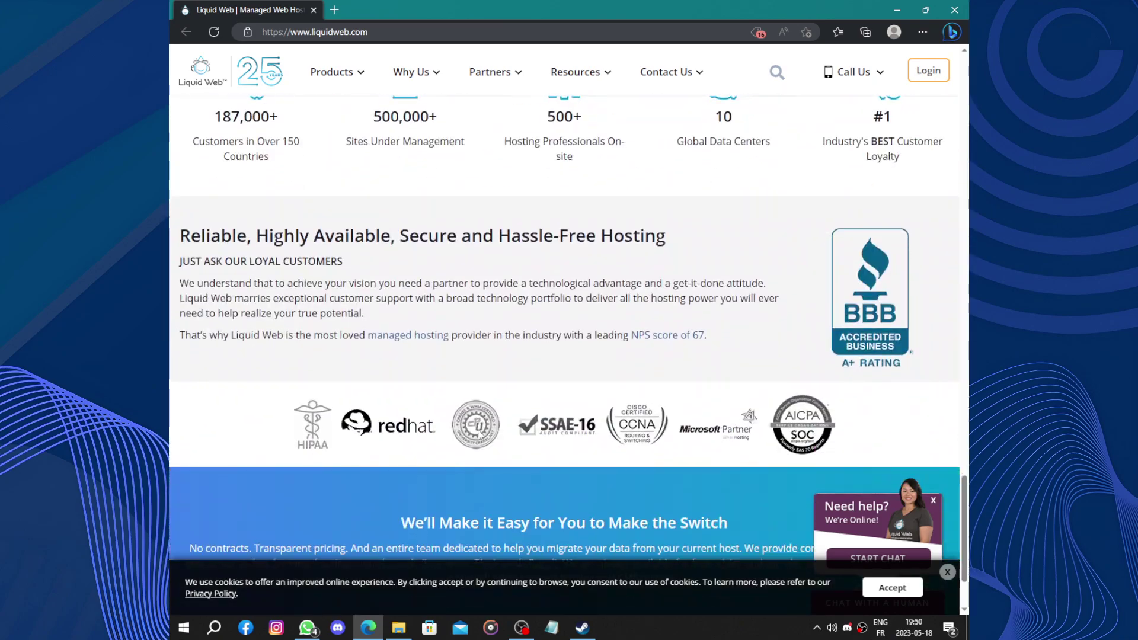
scroll(478, 433, down, 8)
scroll(478, 433, up, 20)
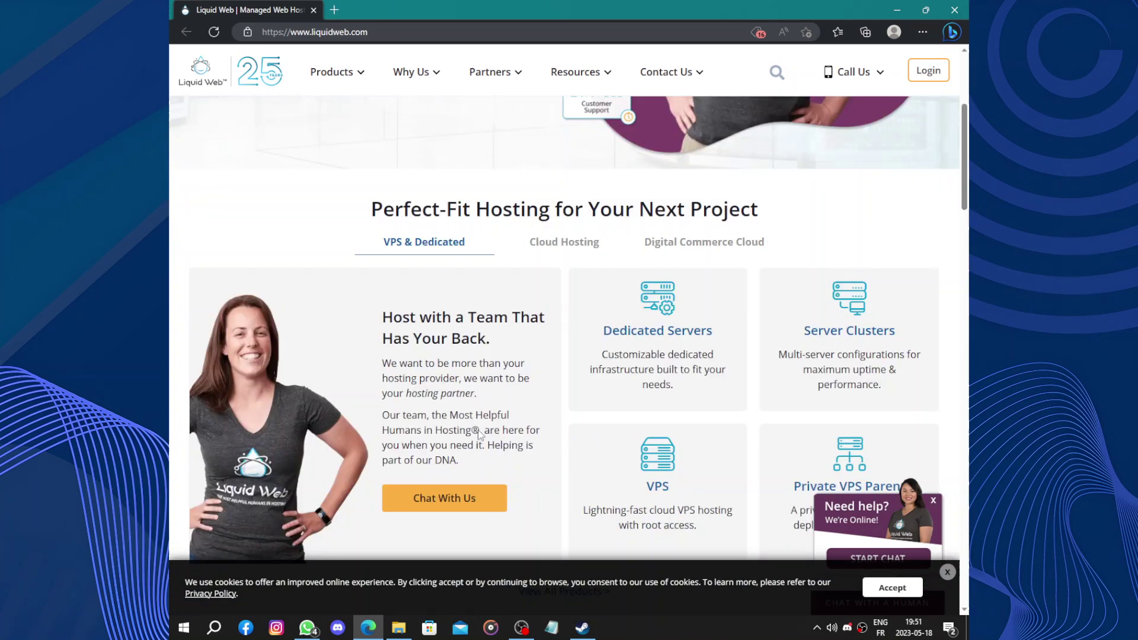
scroll(479, 434, up, 5)
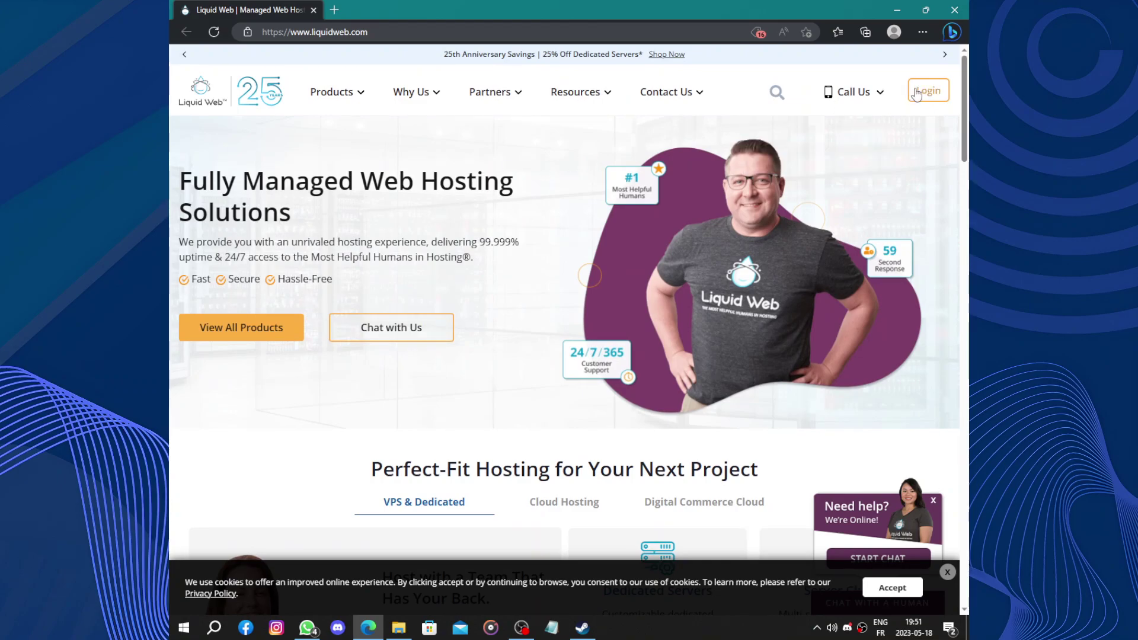
Glance at the Partners menu, then scroll down through the support and footer sections.
mouse_move(520, 95)
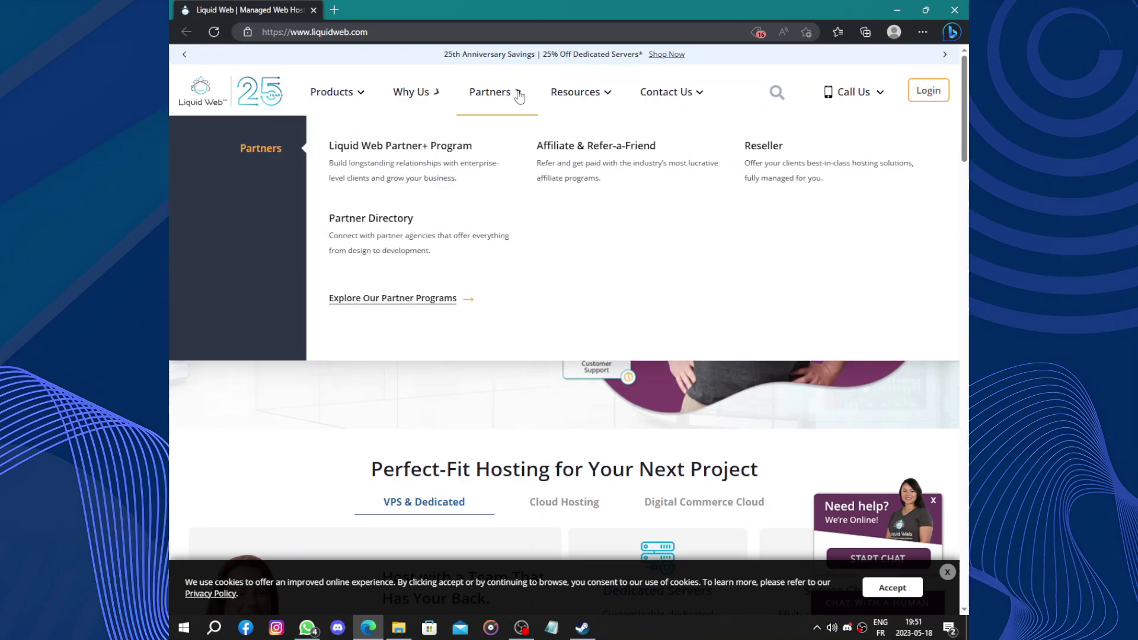
scroll(656, 377, down, 8)
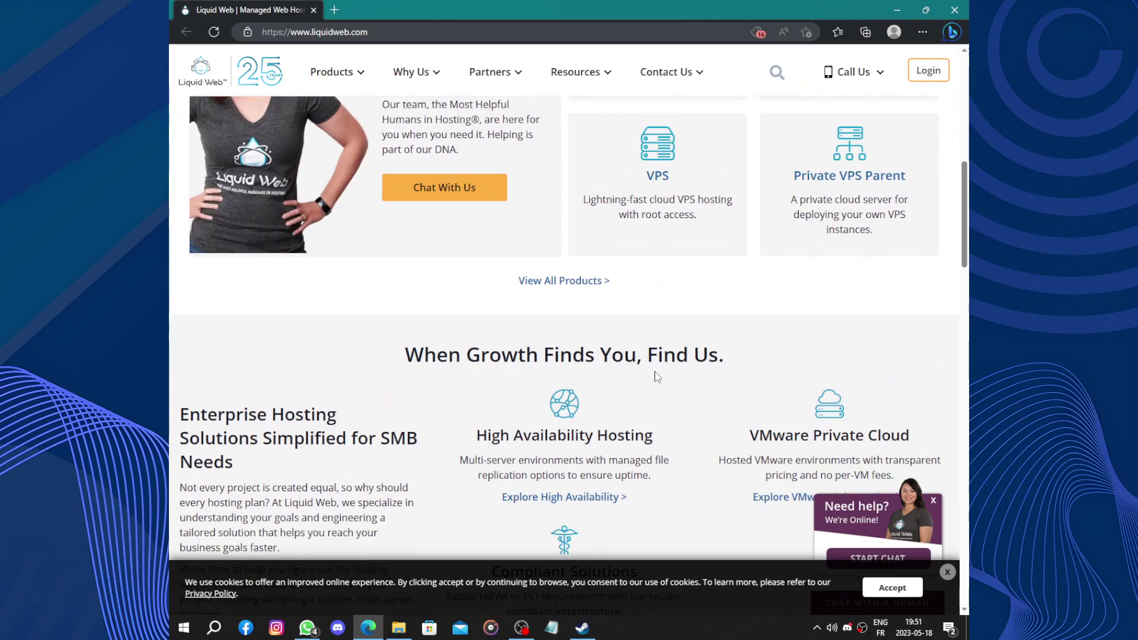
scroll(656, 377, down, 5)
scroll(656, 377, up, 5)
scroll(656, 377, down, 7)
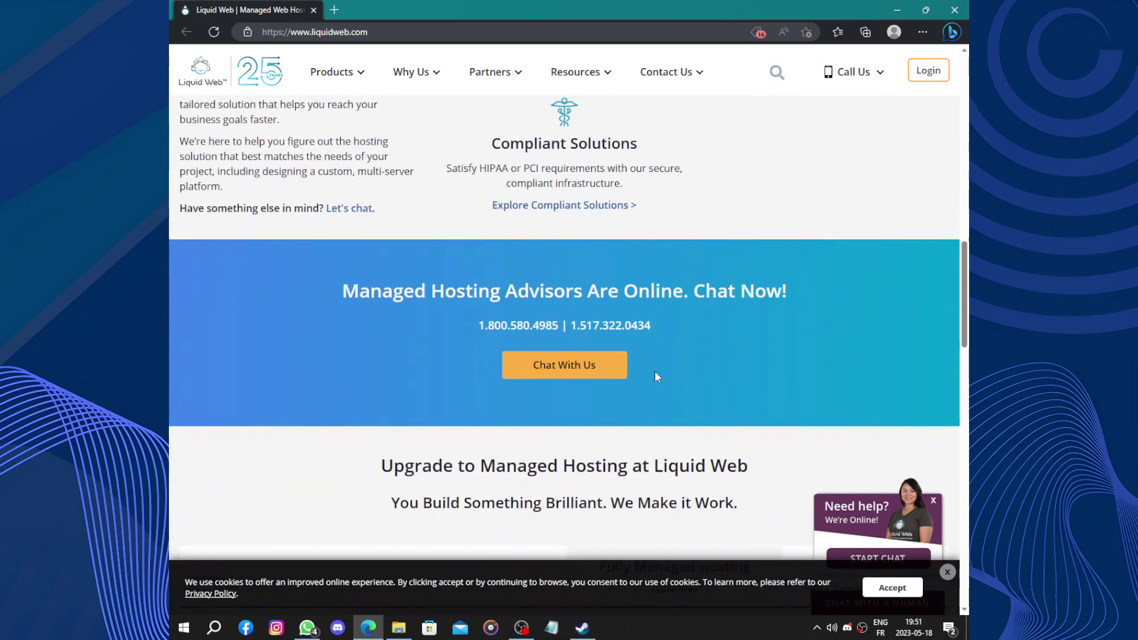
scroll(654, 371, down, 12)
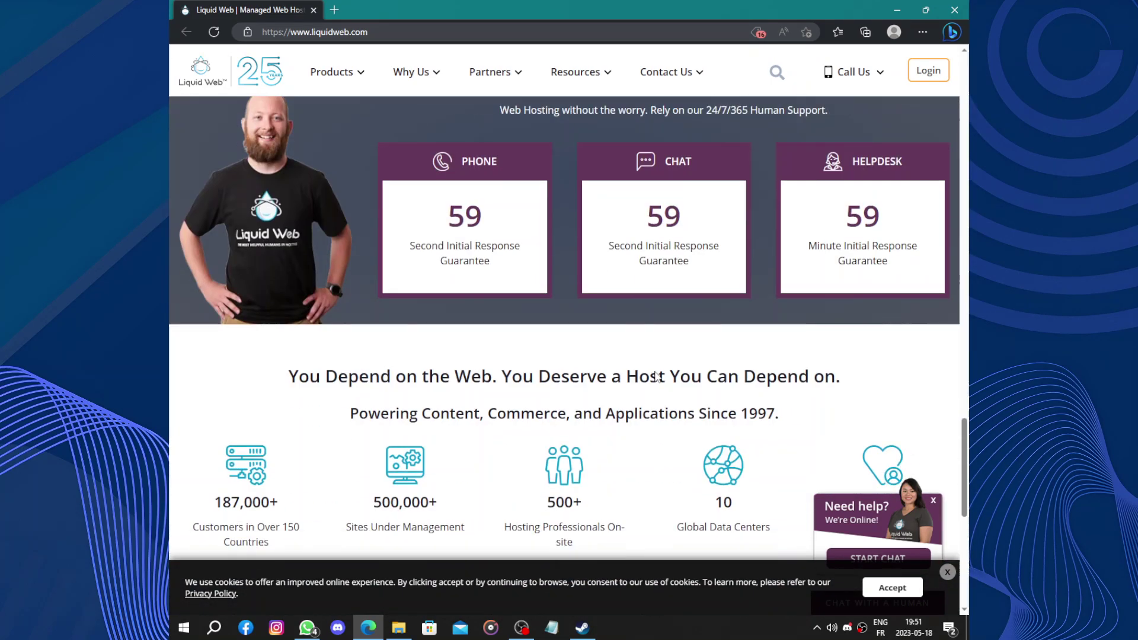
scroll(656, 377, down, 10)
scroll(656, 377, down, 8)
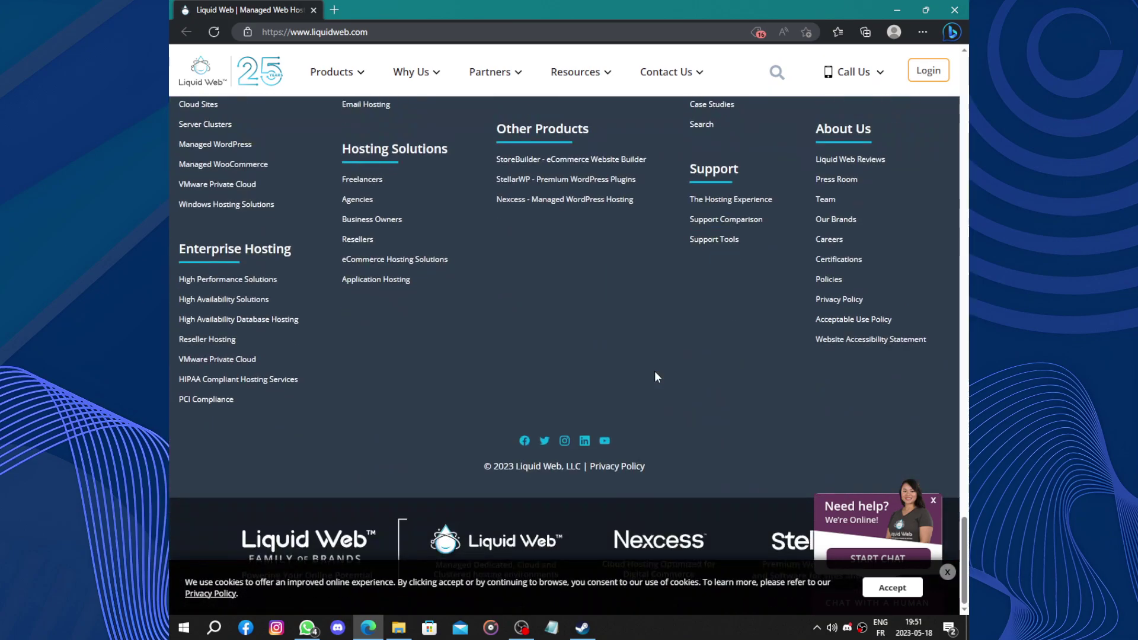
scroll(654, 371, up, 20)
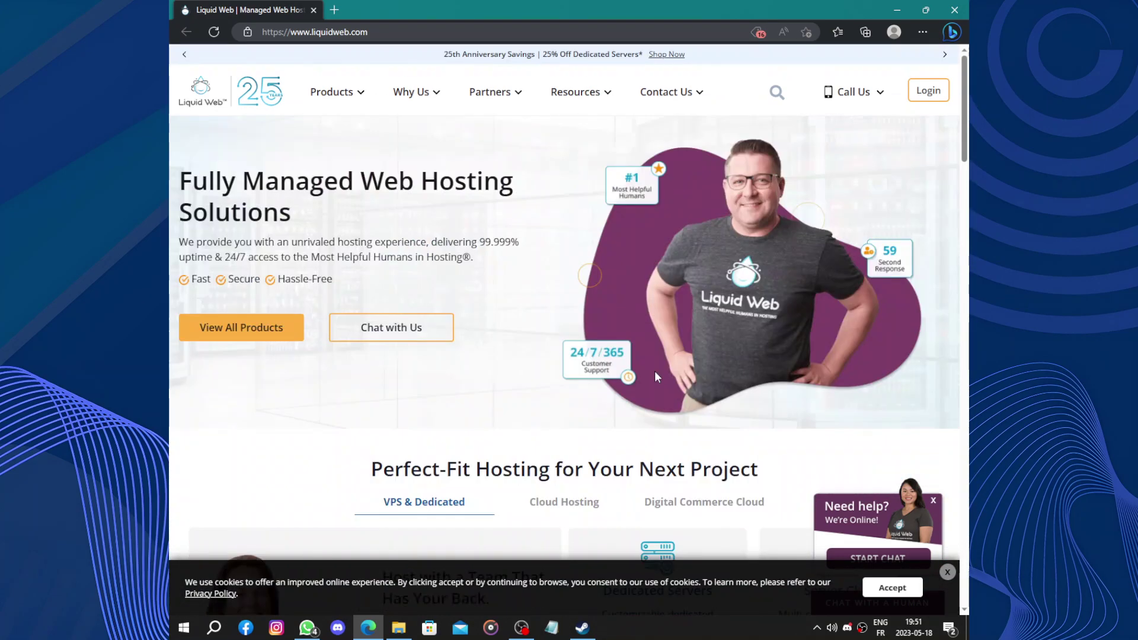
Go to the My Liquid Web sign-in page and switch to the Create User Account form.
click(938, 98)
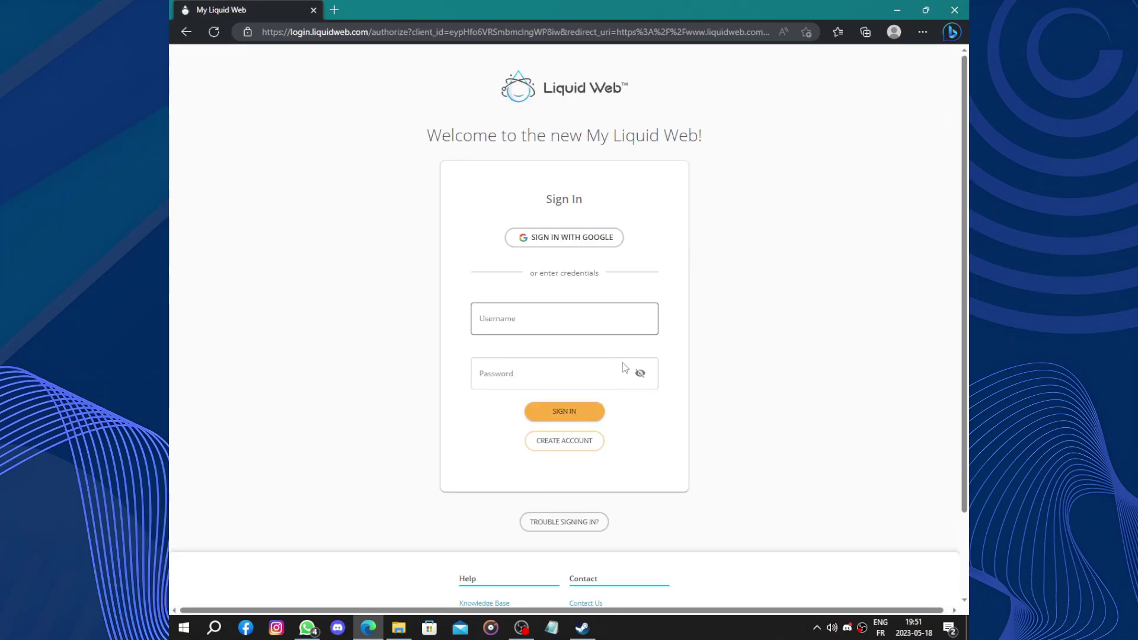
click(589, 447)
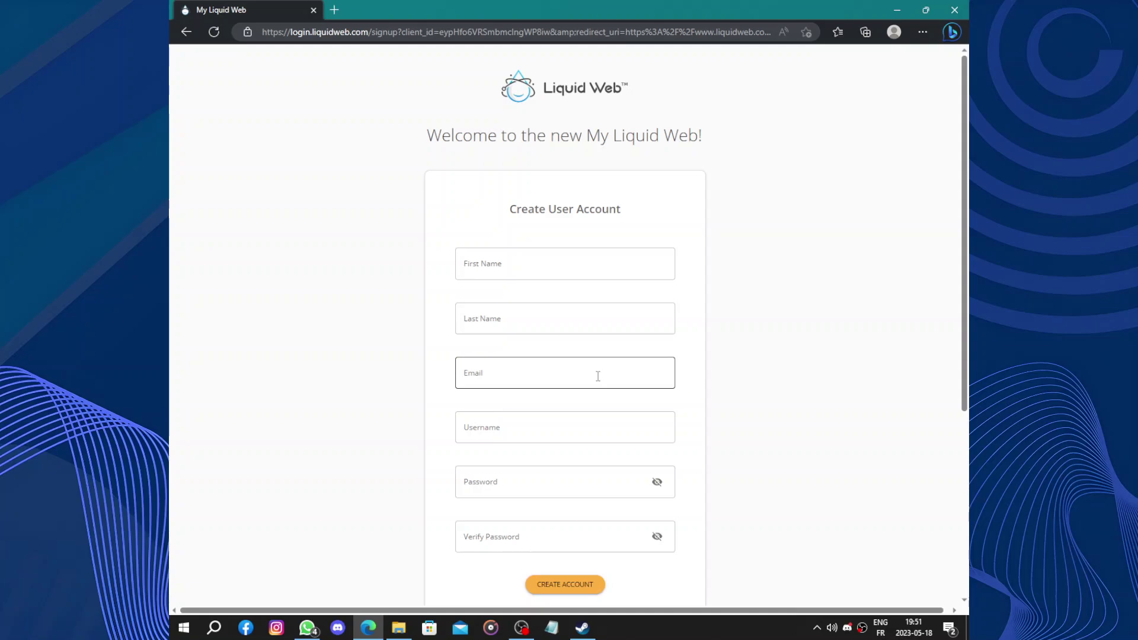
scroll(597, 376, down, 5)
scroll(597, 372, up, 5)
scroll(596, 374, down, 5)
scroll(596, 373, up, 5)
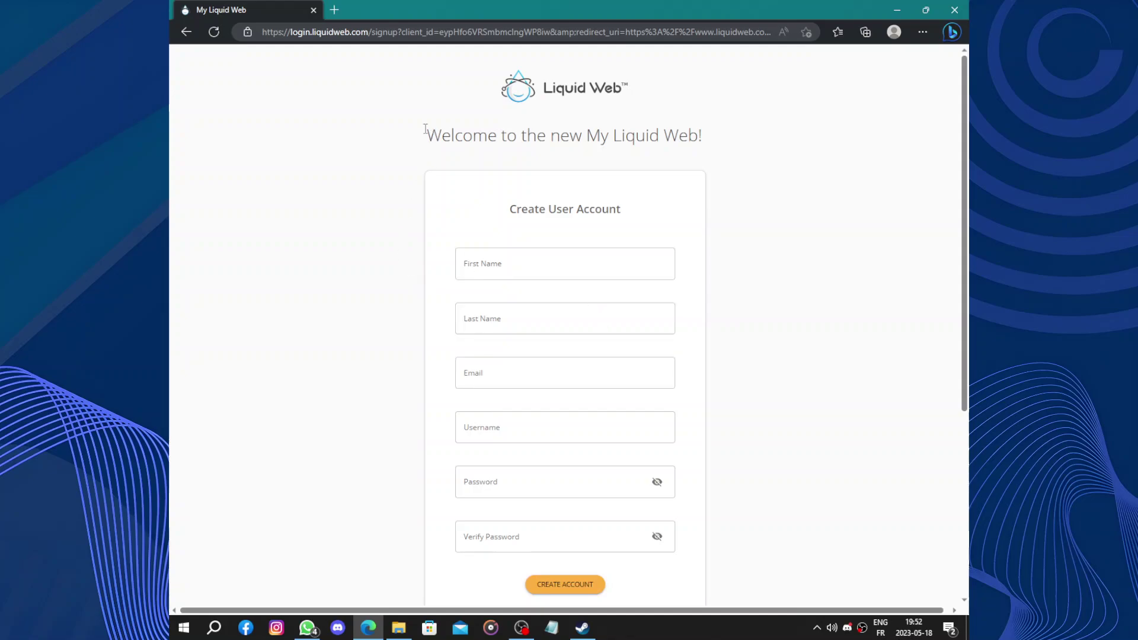
Fill the signup email field with a saved address from the browser suggestions.
drag(397, 127, 799, 127)
click(792, 239)
click(586, 265)
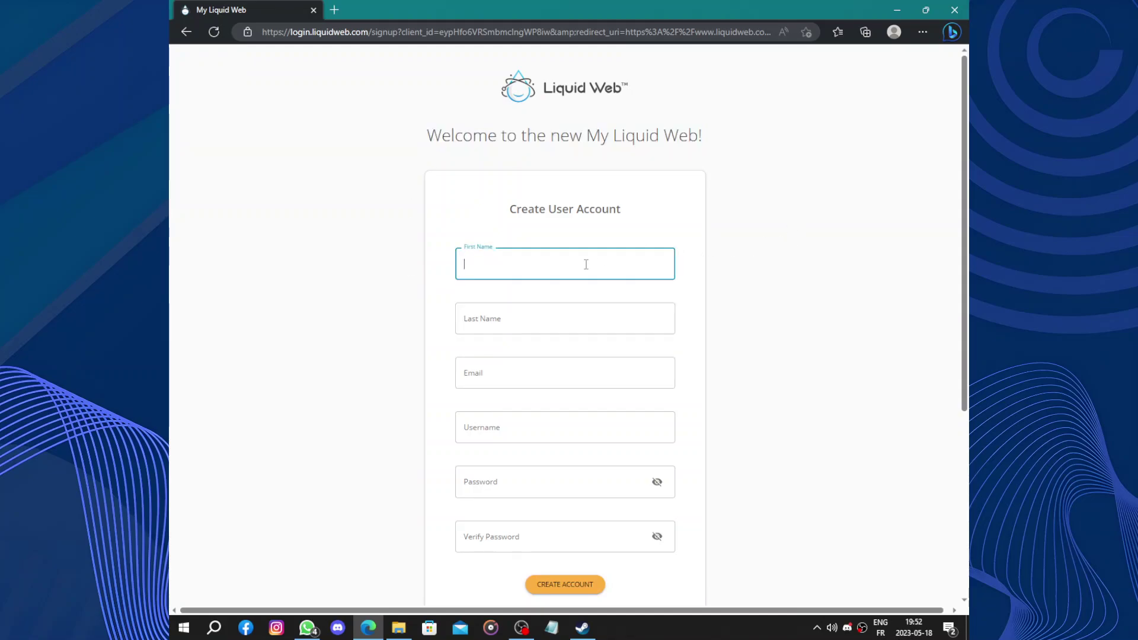
click(585, 315)
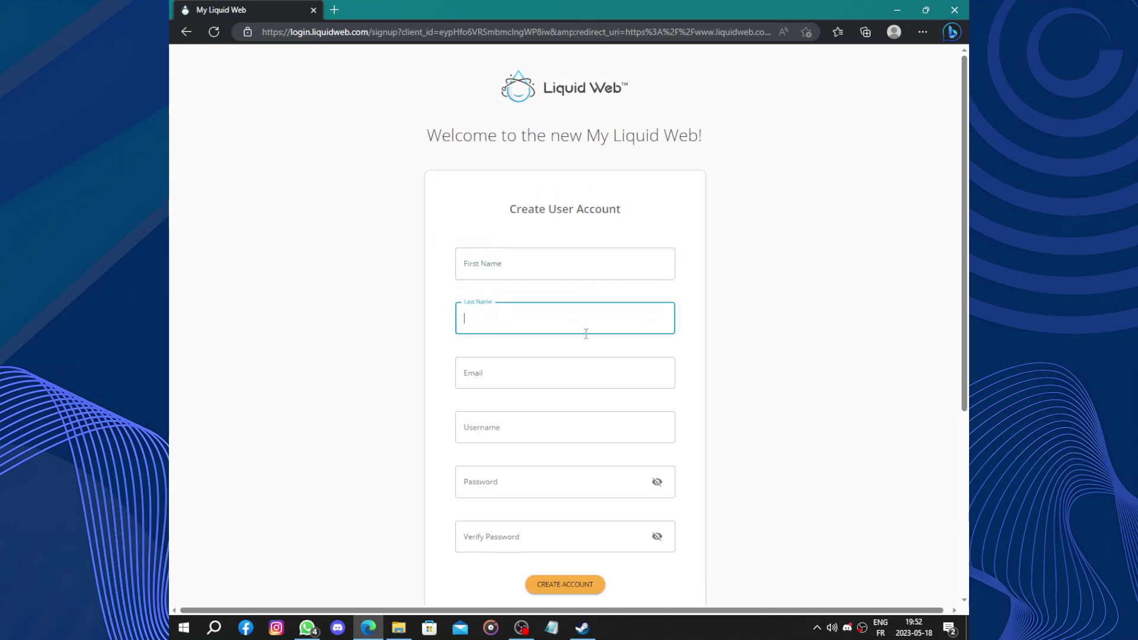
click(583, 370)
click(821, 407)
click(601, 380)
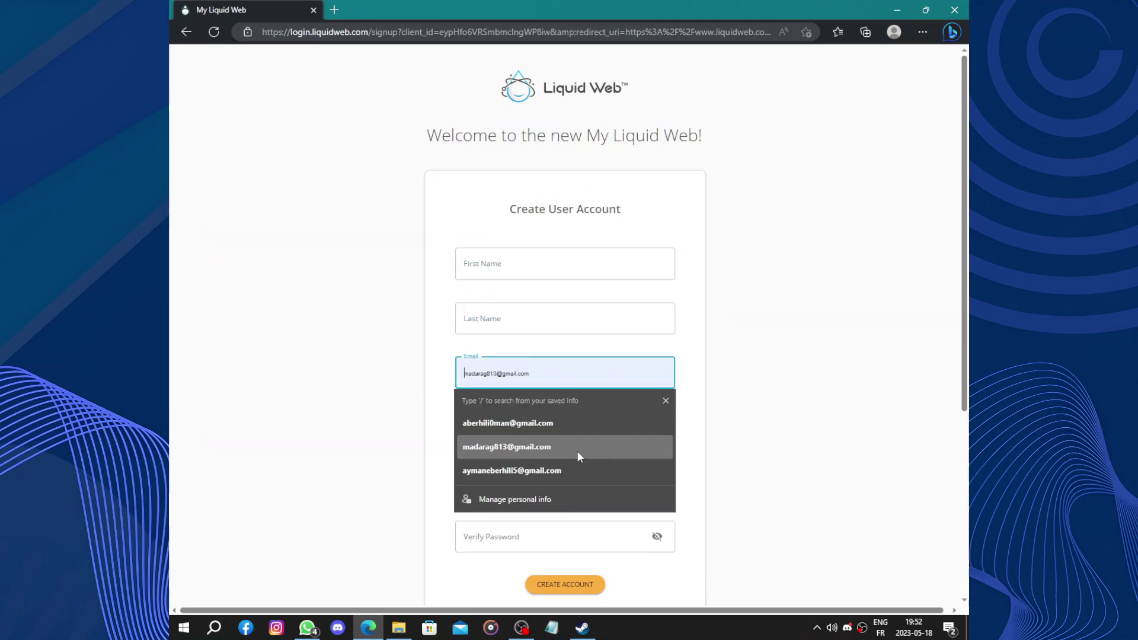
click(575, 453)
Enter a username and the account password.
click(520, 438)
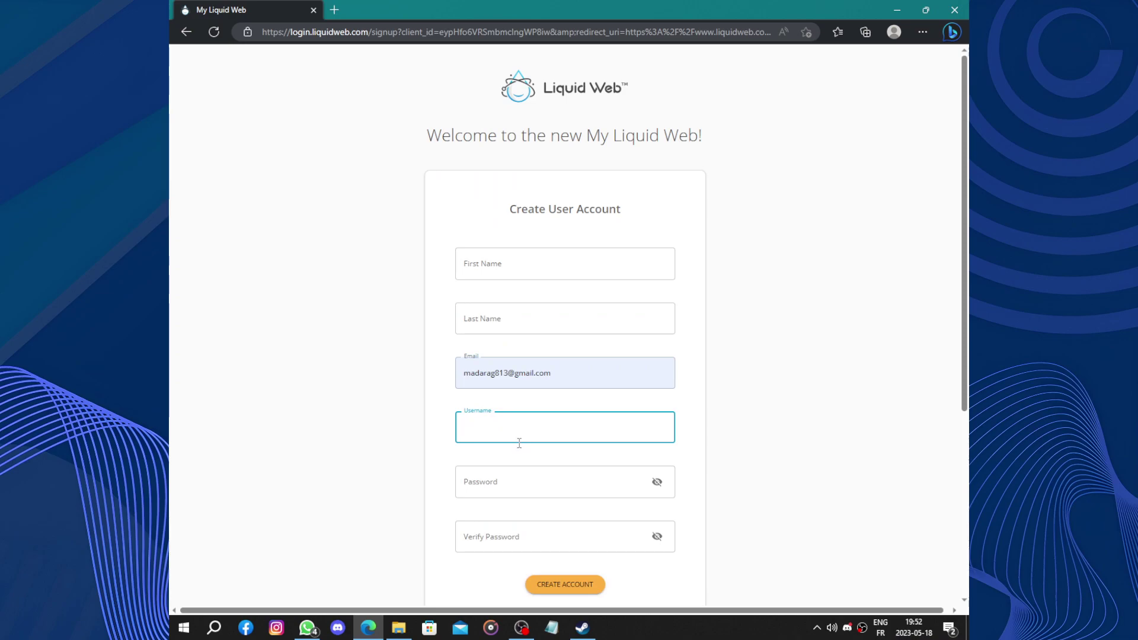
text(Madagha)
click(519, 485)
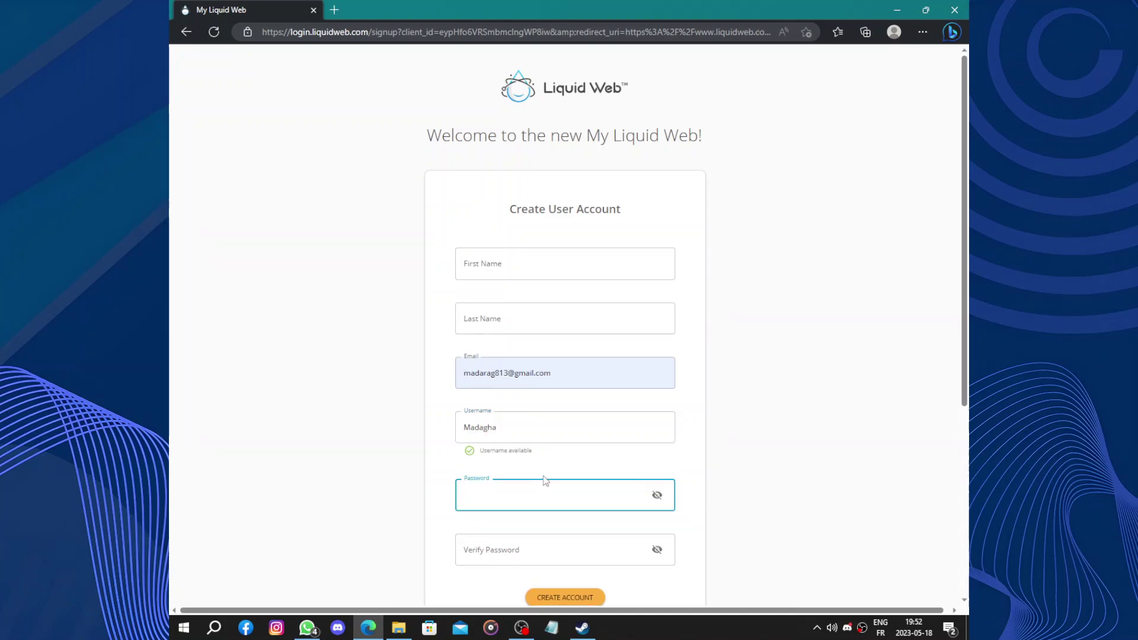
text(•••••••••)
click(560, 553)
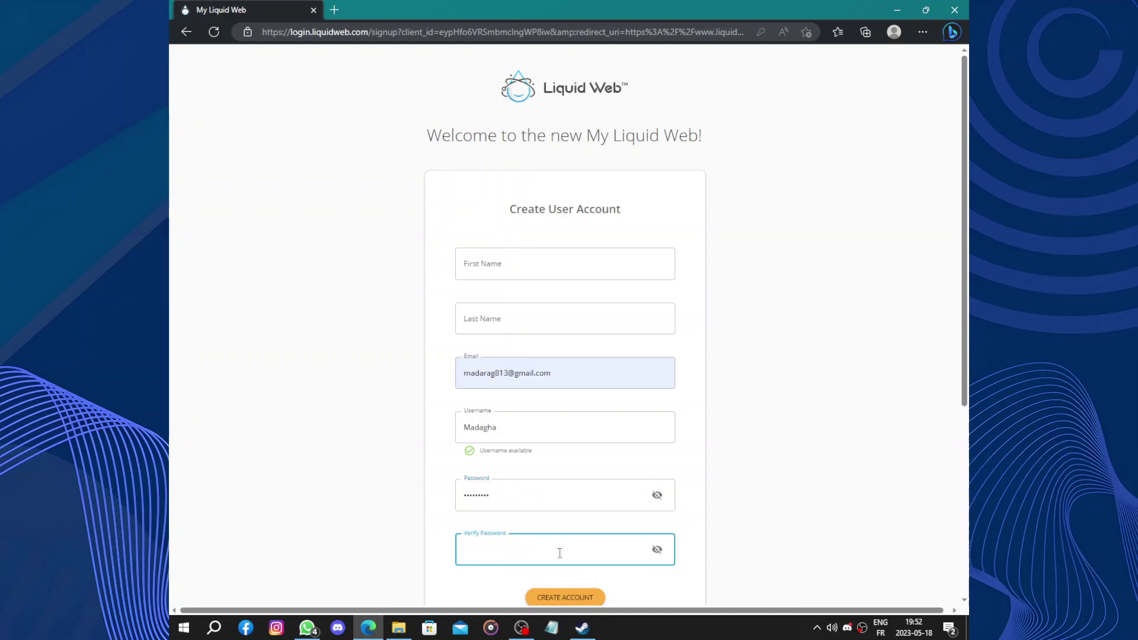
text(•••••••••)
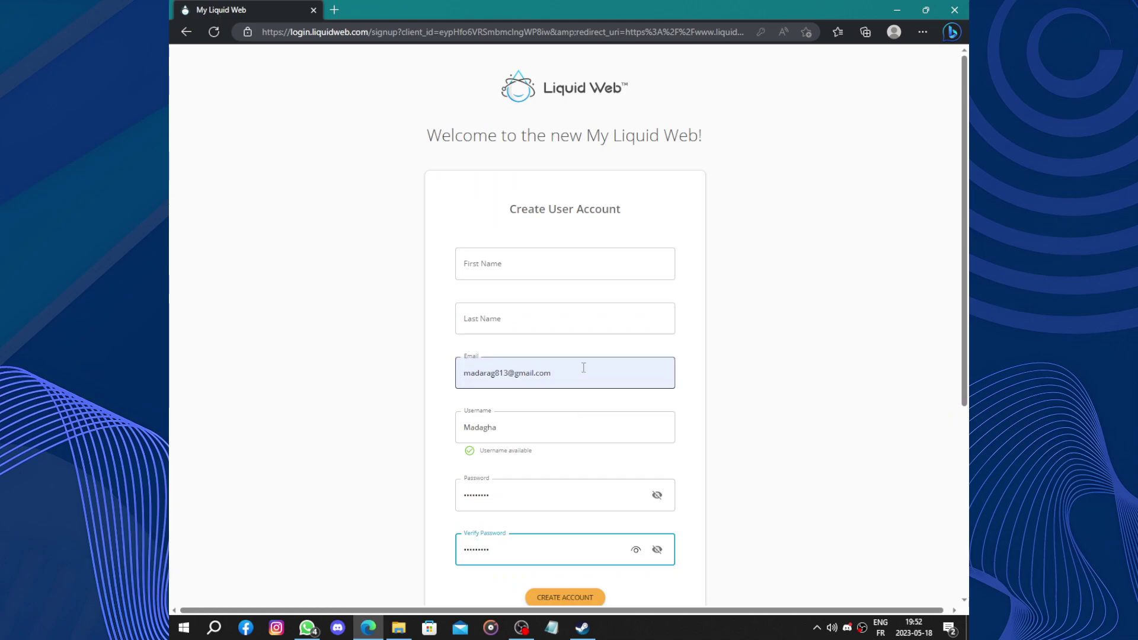
Fill in the First Name and Last Name fields.
click(560, 271)
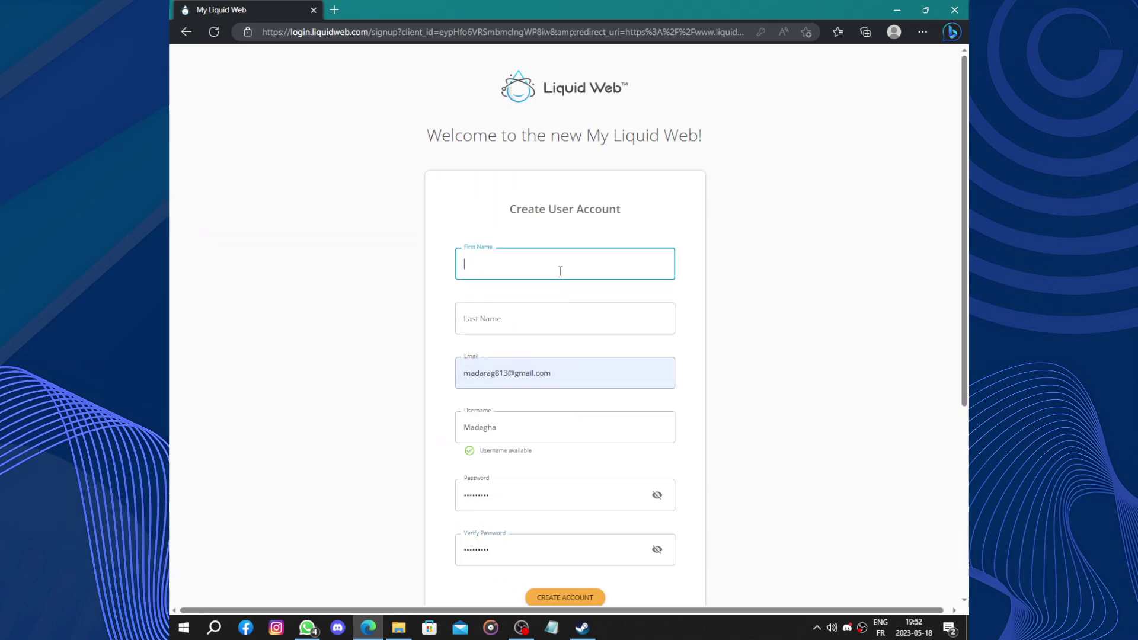
text(Madara)
click(559, 323)
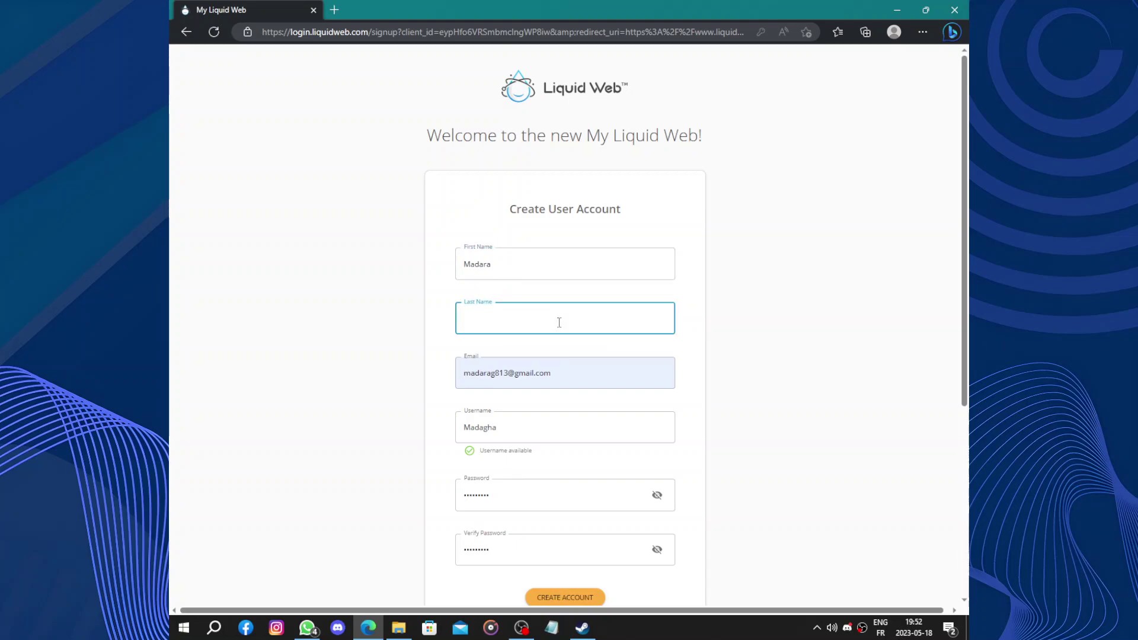
text(Uchiha)
scroll(554, 356, down, 5)
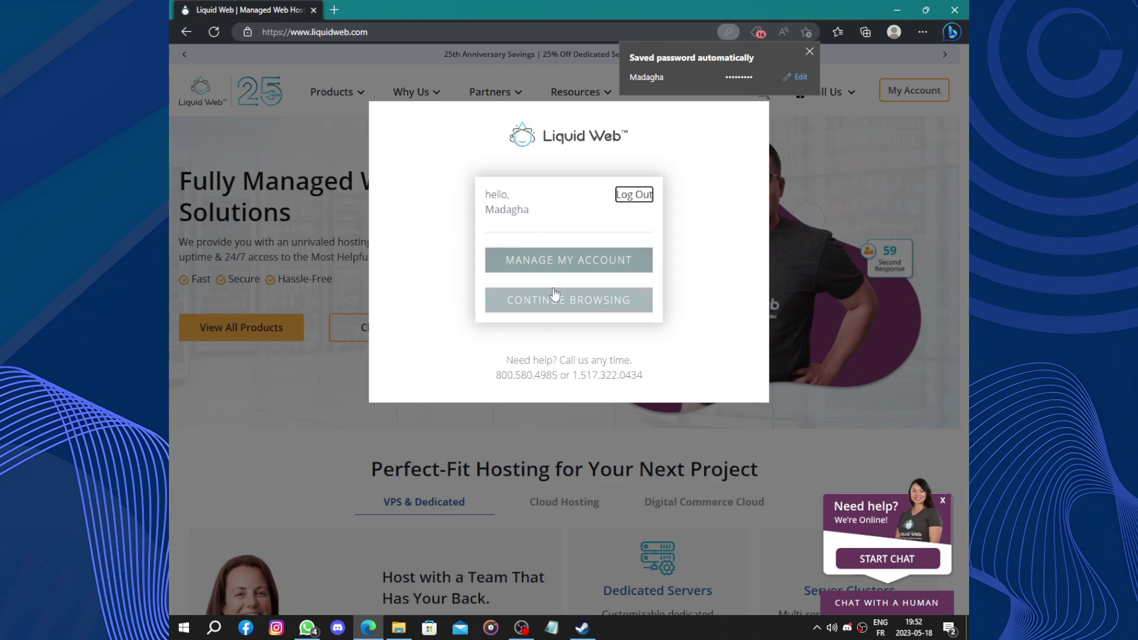
Choose MANAGE MY ACCOUNT in the signed-in popup to reach account setup.
click(596, 262)
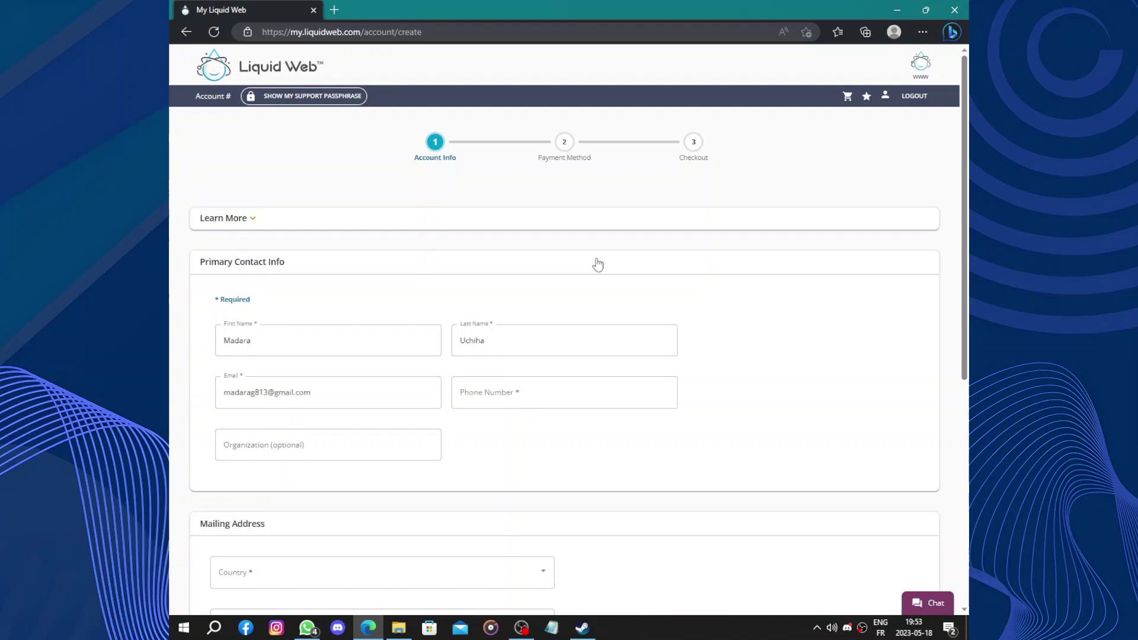
scroll(598, 265, down, 6)
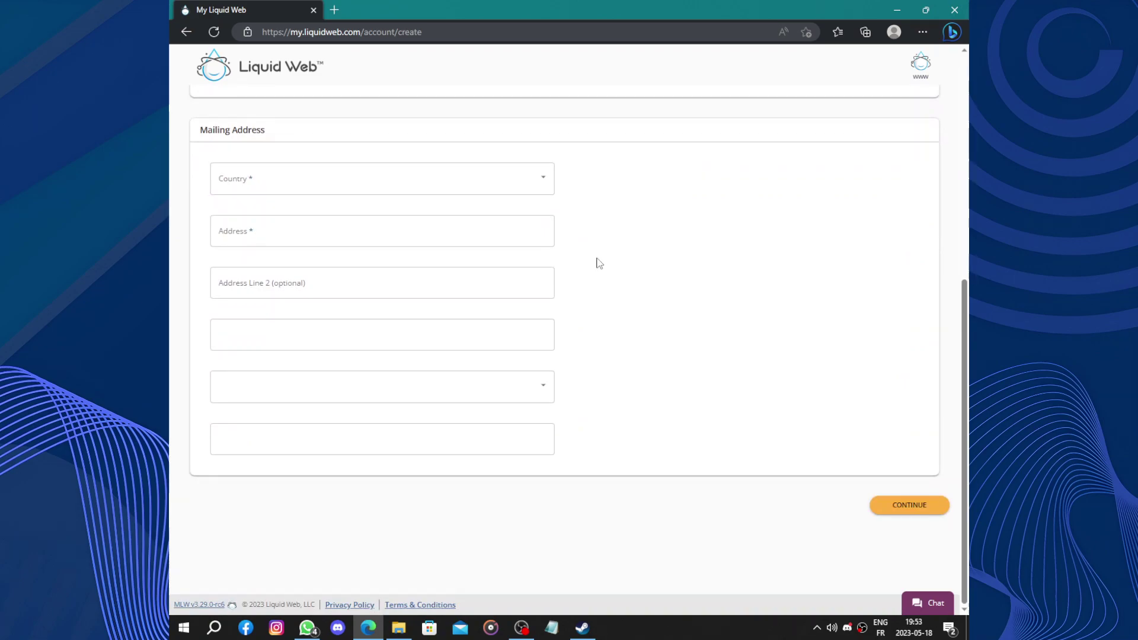
scroll(599, 263, up, 6)
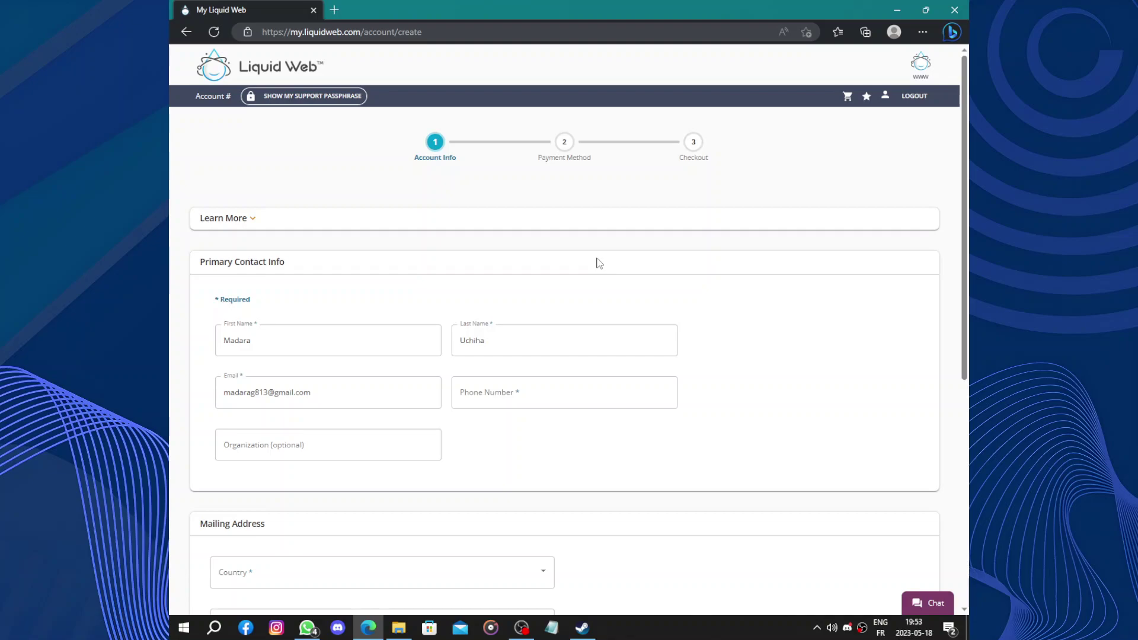
scroll(598, 263, down, 6)
scroll(598, 263, up, 4)
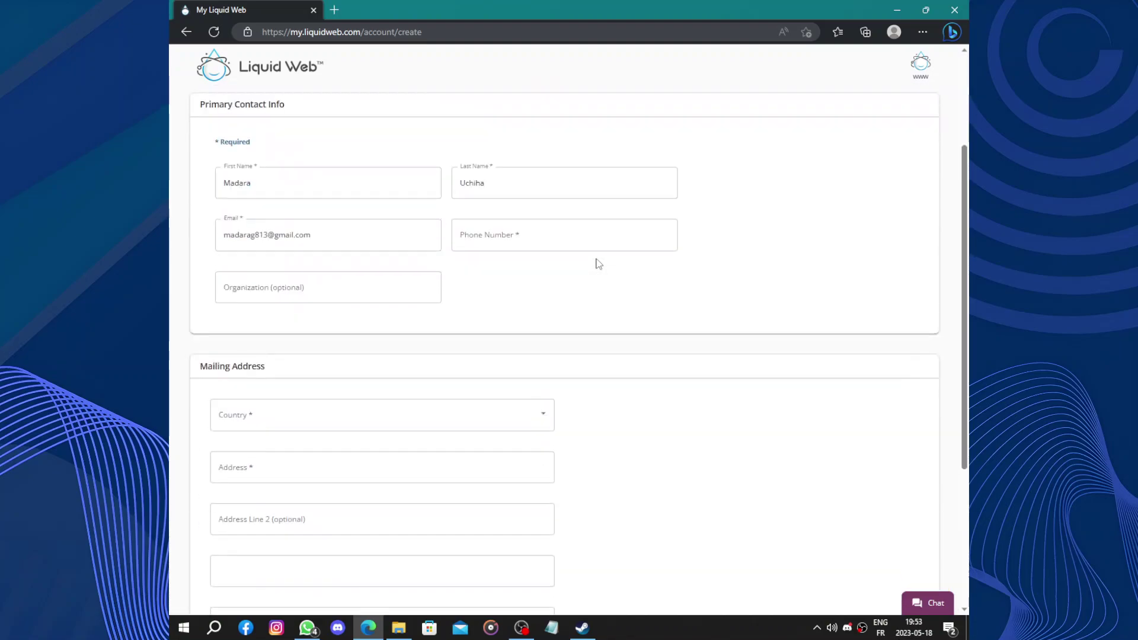
scroll(599, 263, down, 4)
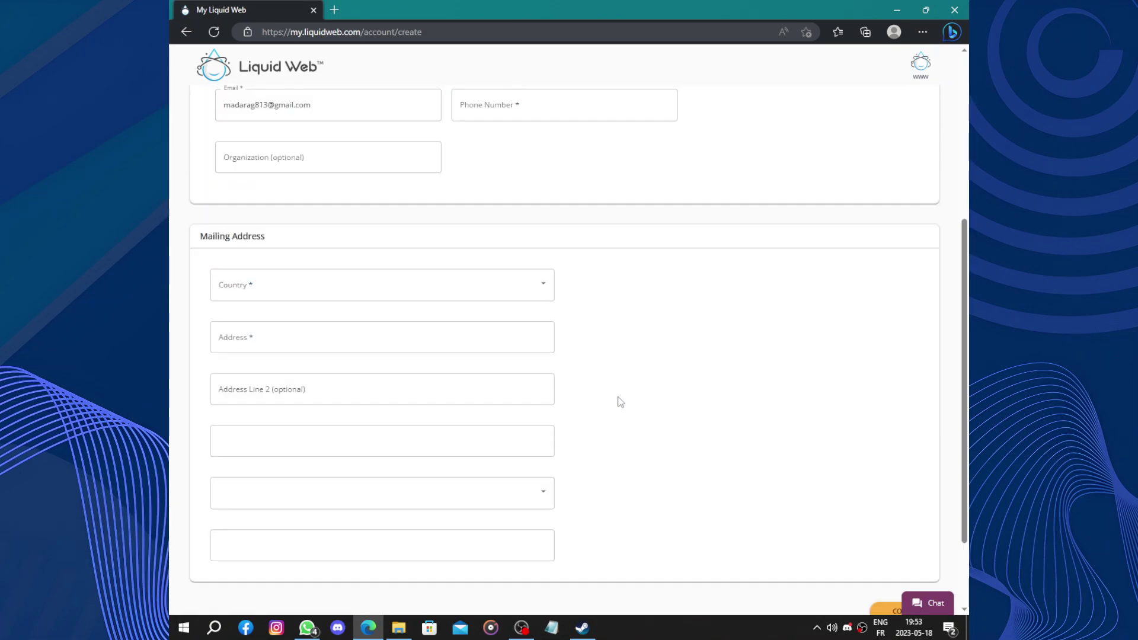
scroll(620, 402, up, 5)
scroll(617, 394, down, 6)
scroll(616, 394, up, 3)
scroll(619, 388, down, 3)
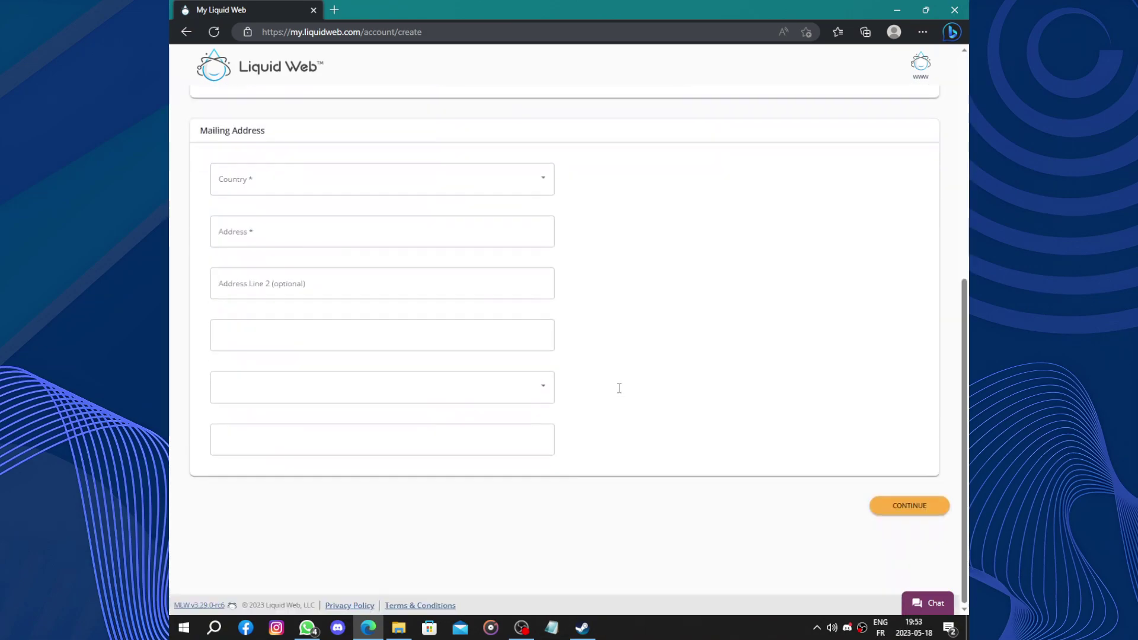
scroll(619, 388, up, 6)
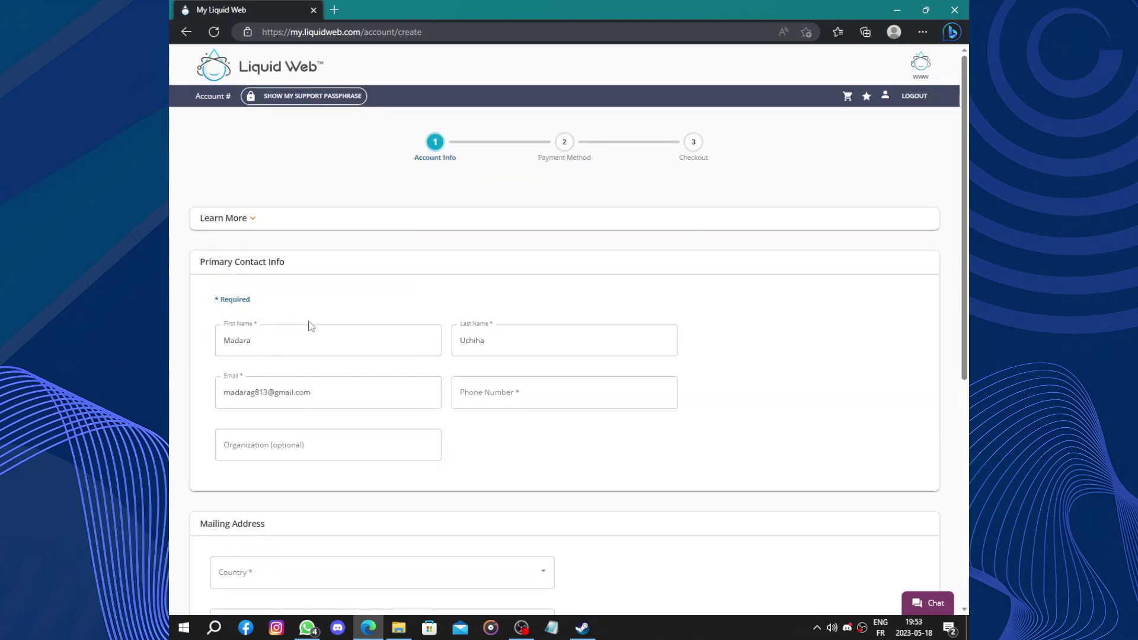
scroll(305, 260, down, 5)
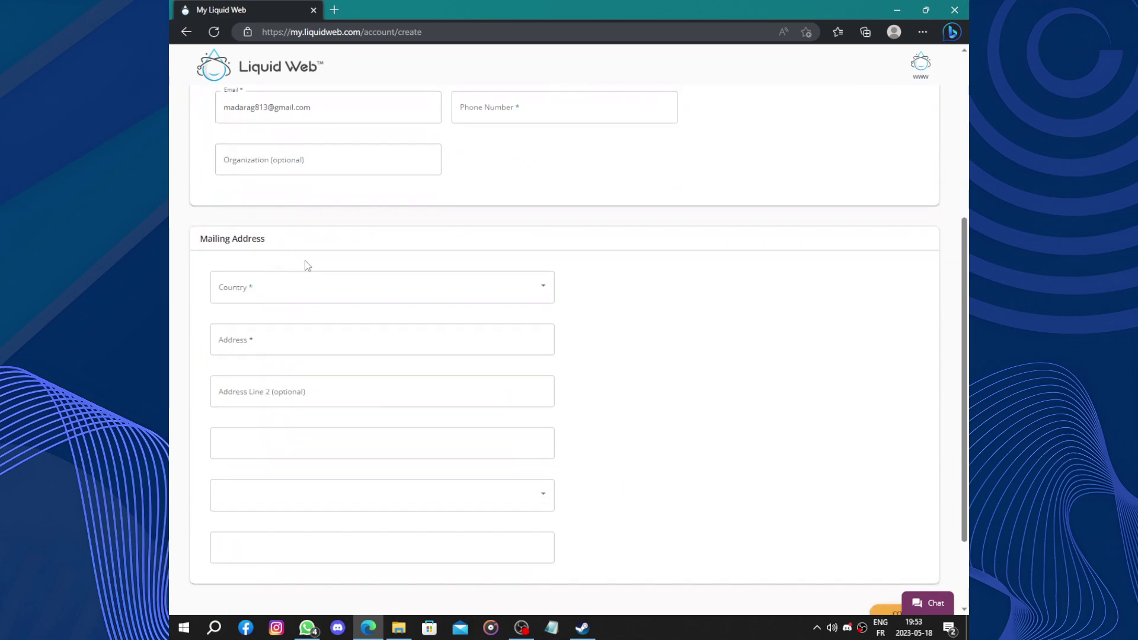
scroll(330, 249, down, 2)
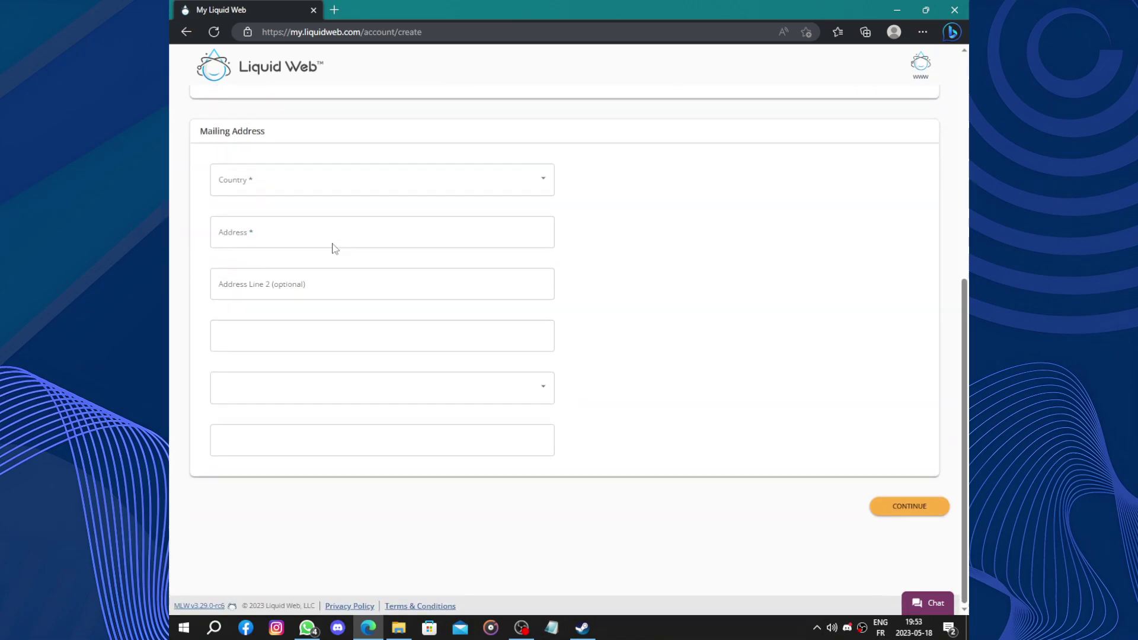
scroll(335, 248, up, 7)
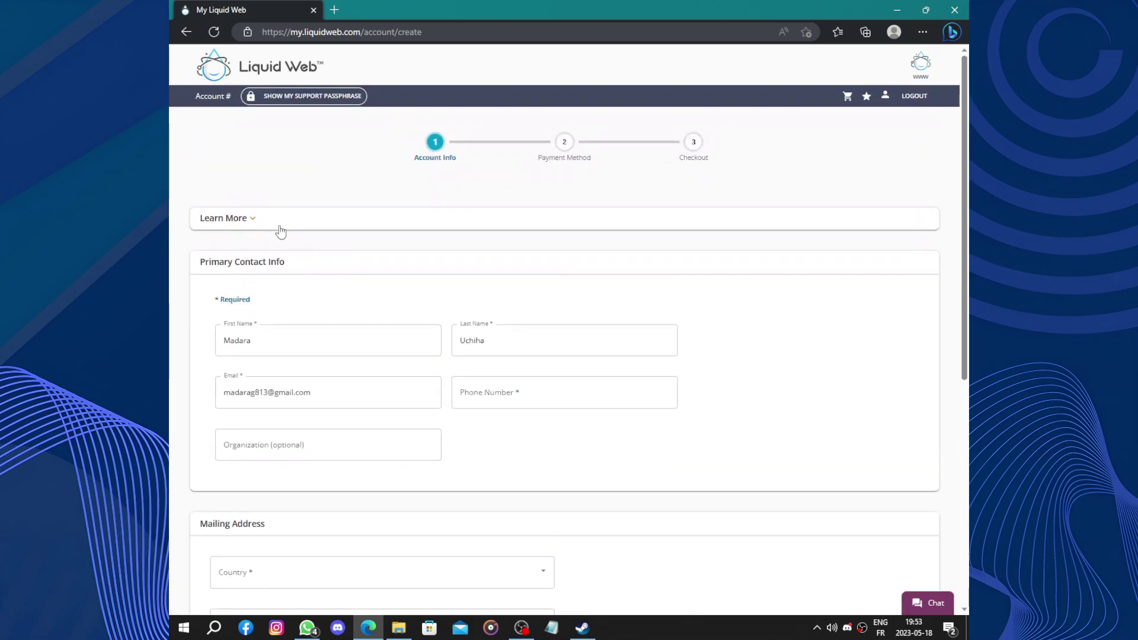
click(249, 222)
click(246, 222)
click(240, 223)
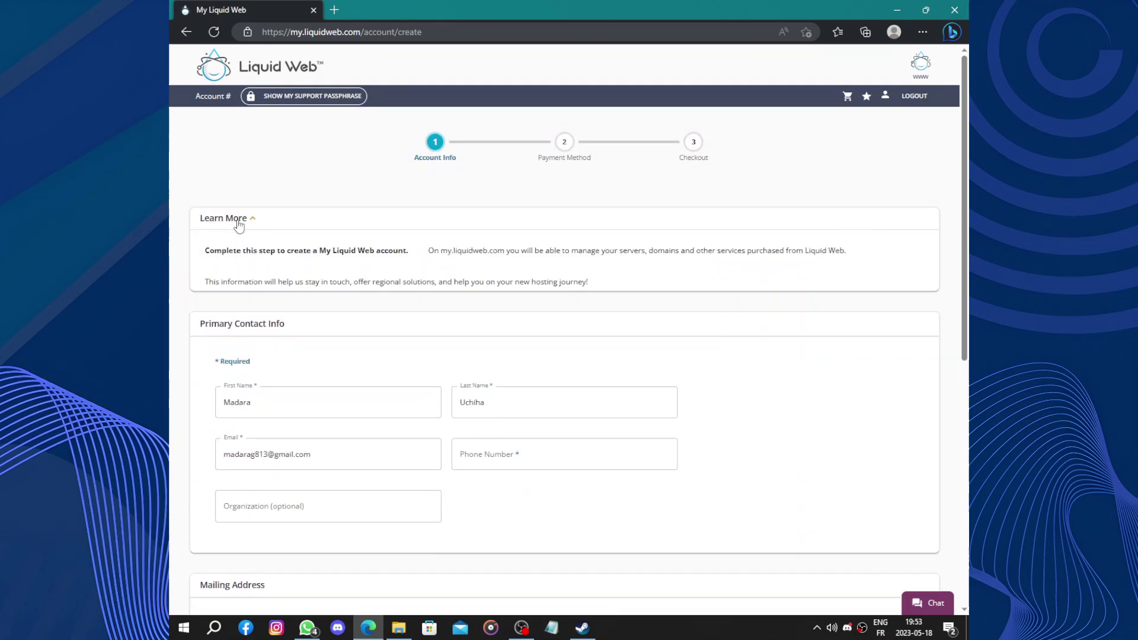
drag(203, 252, 436, 248)
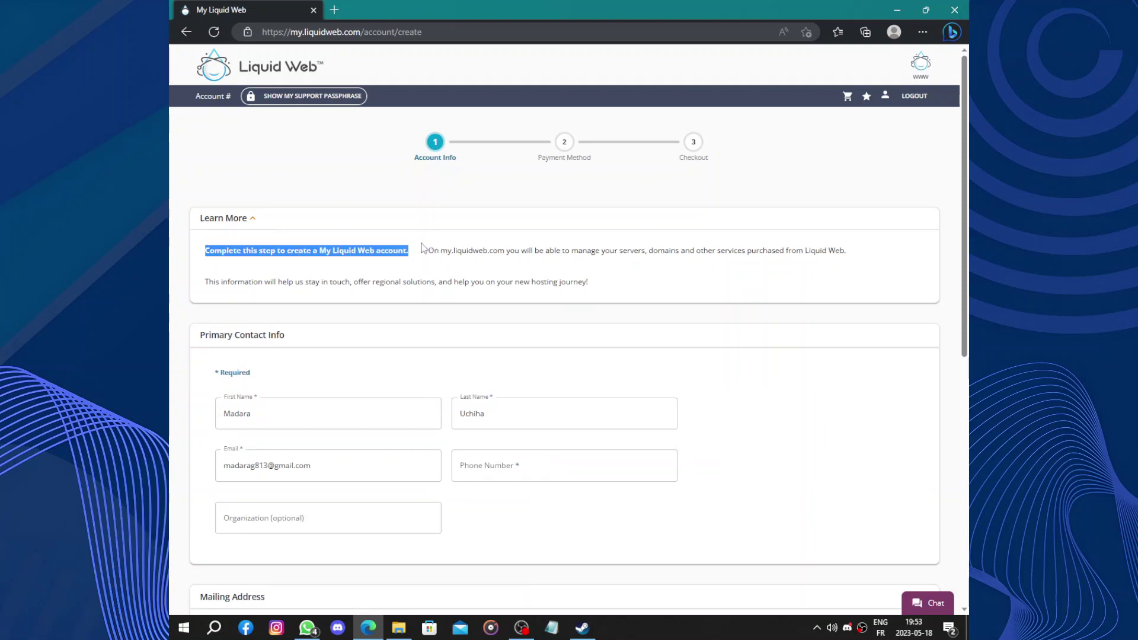
click(426, 216)
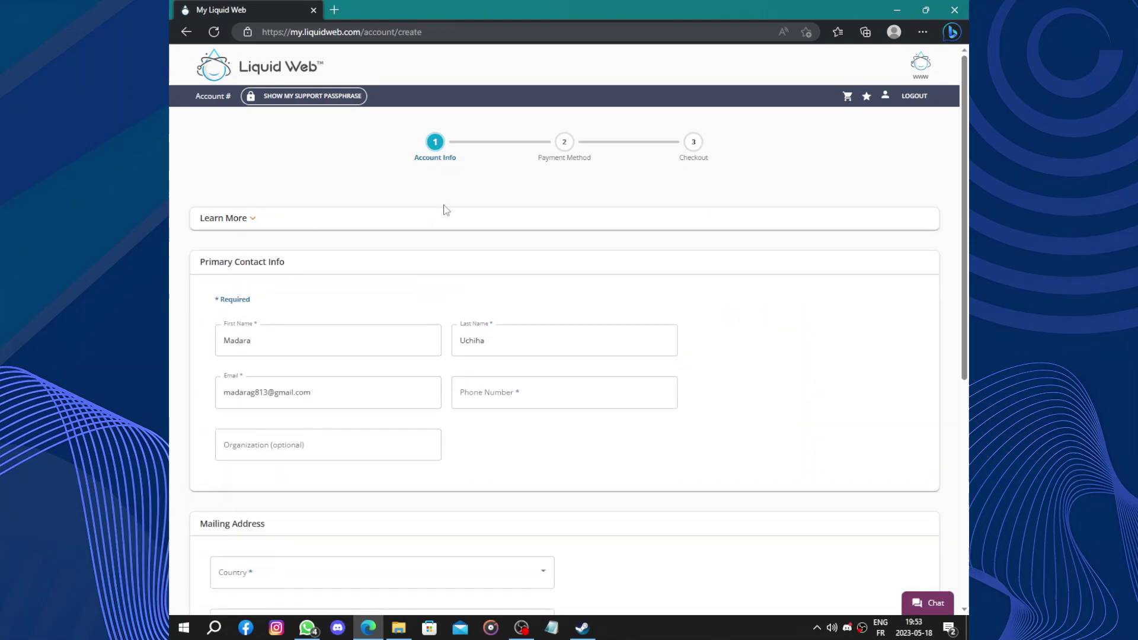
scroll(359, 302, down, 5)
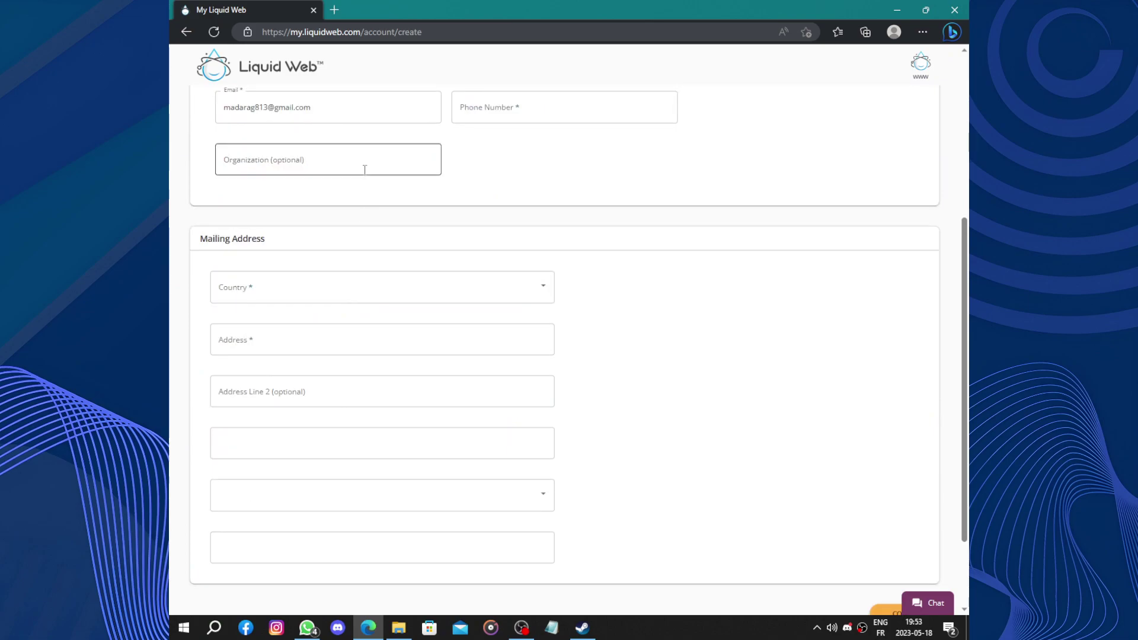
scroll(532, 270, down, 2)
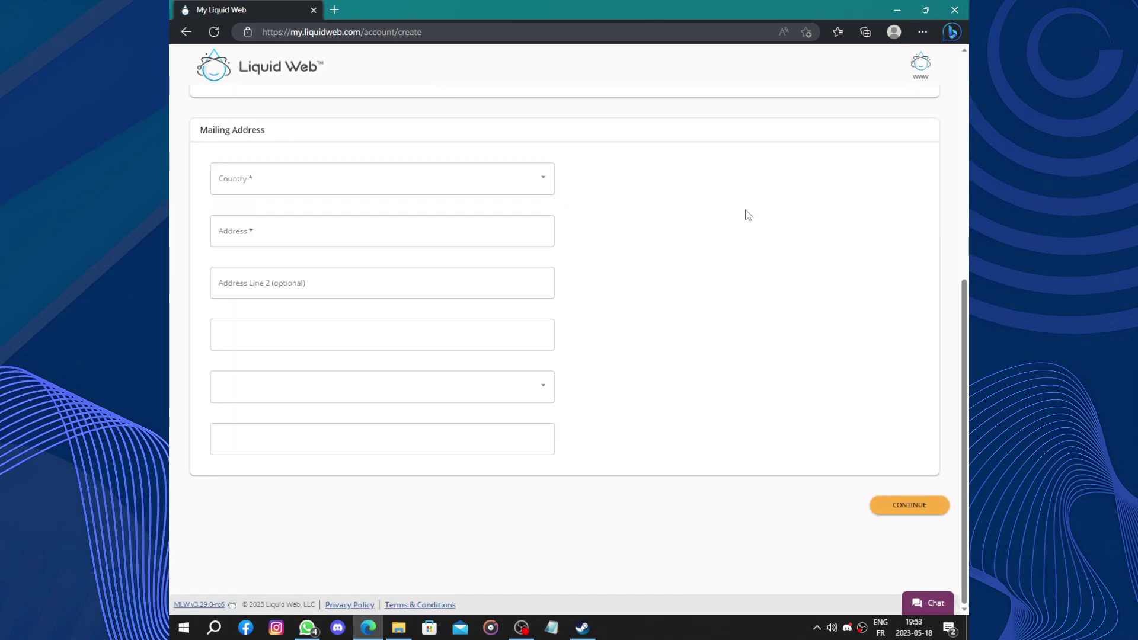
scroll(712, 217, up, 7)
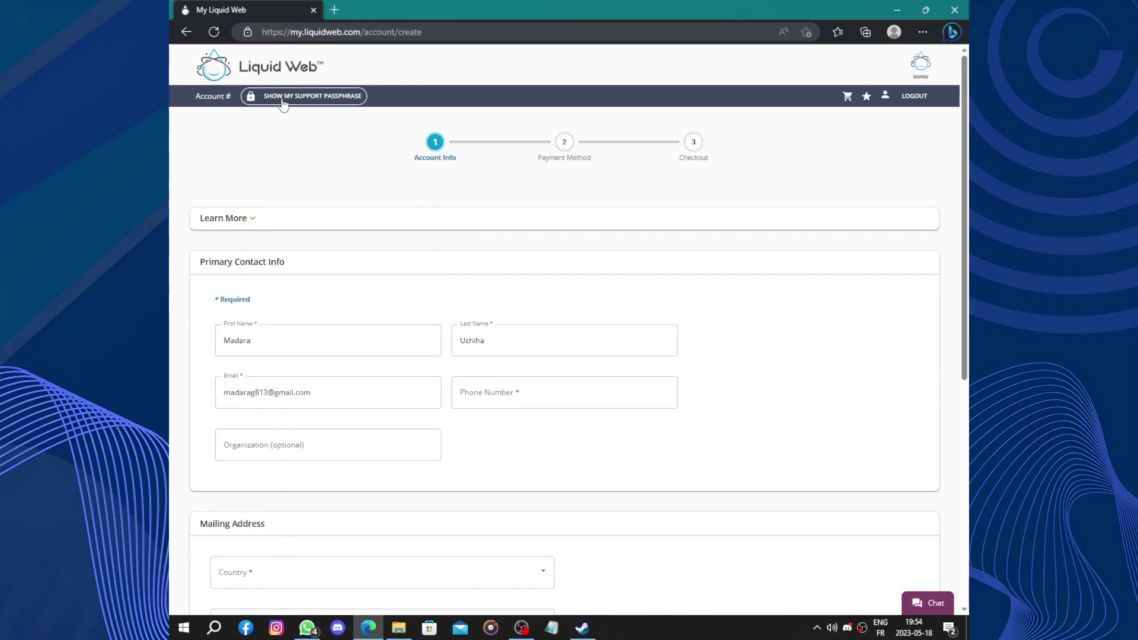
Open liquidweb.com in a new tab and browse the Products menu categories.
click(243, 59)
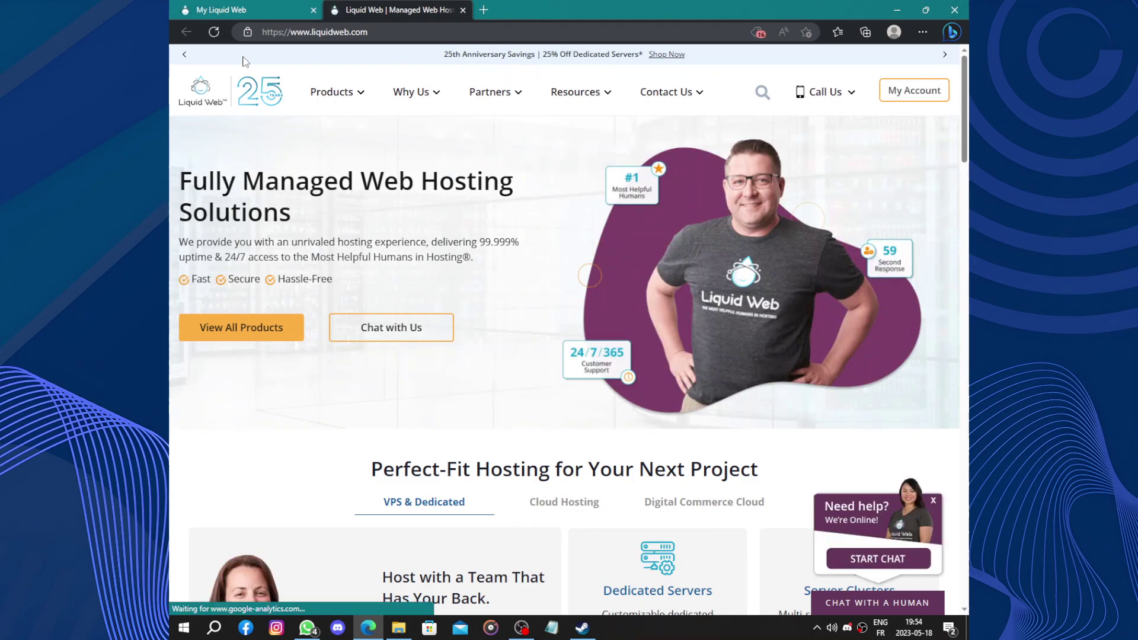
click(337, 95)
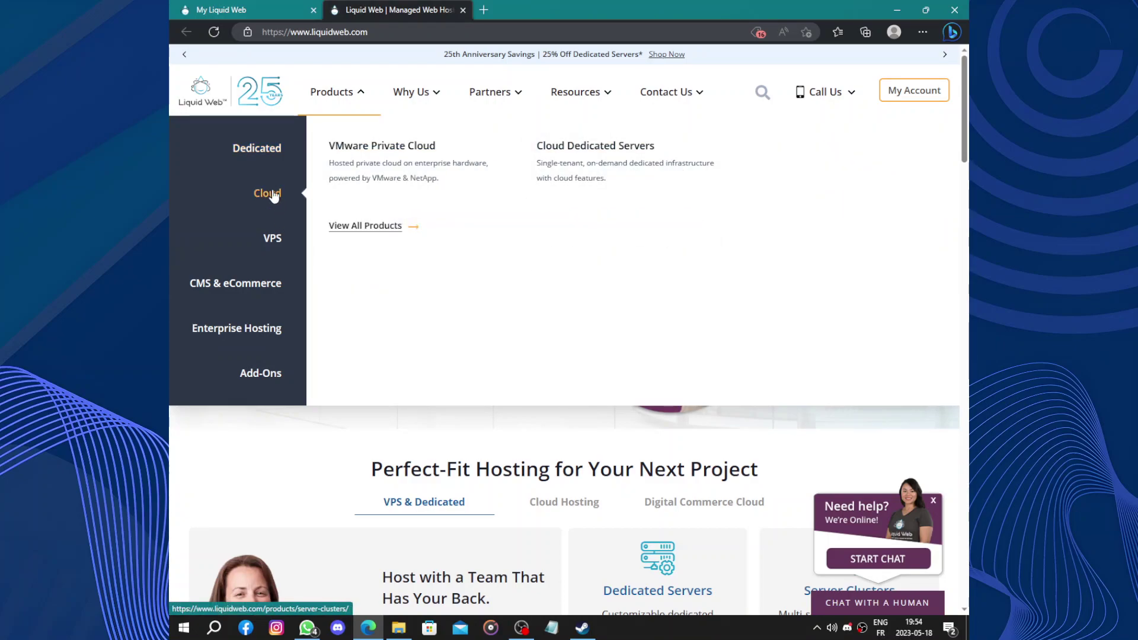
mouse_move(264, 261)
mouse_move(201, 284)
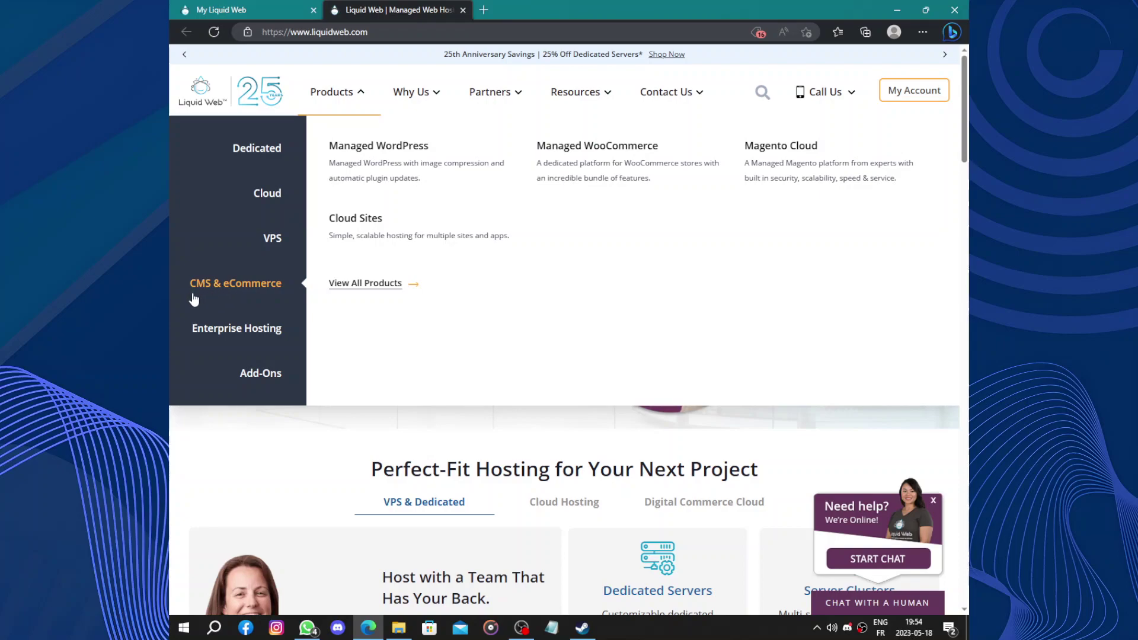
mouse_move(284, 332)
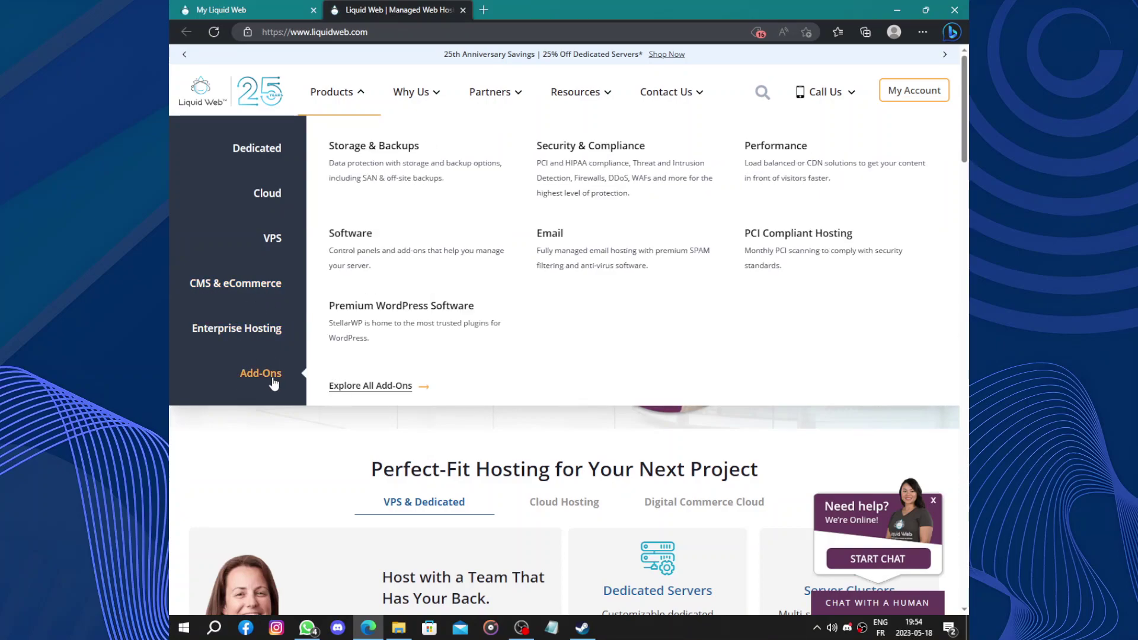
Browse the Why Us, Partners, Resources and Contact Us menus.
mouse_move(422, 93)
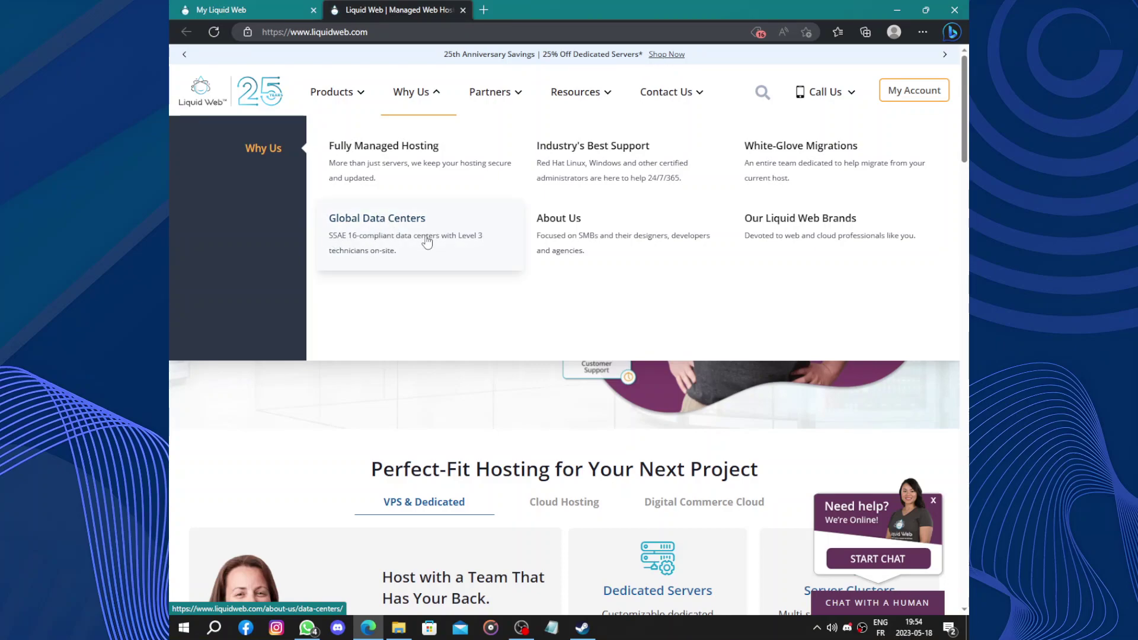
click(498, 106)
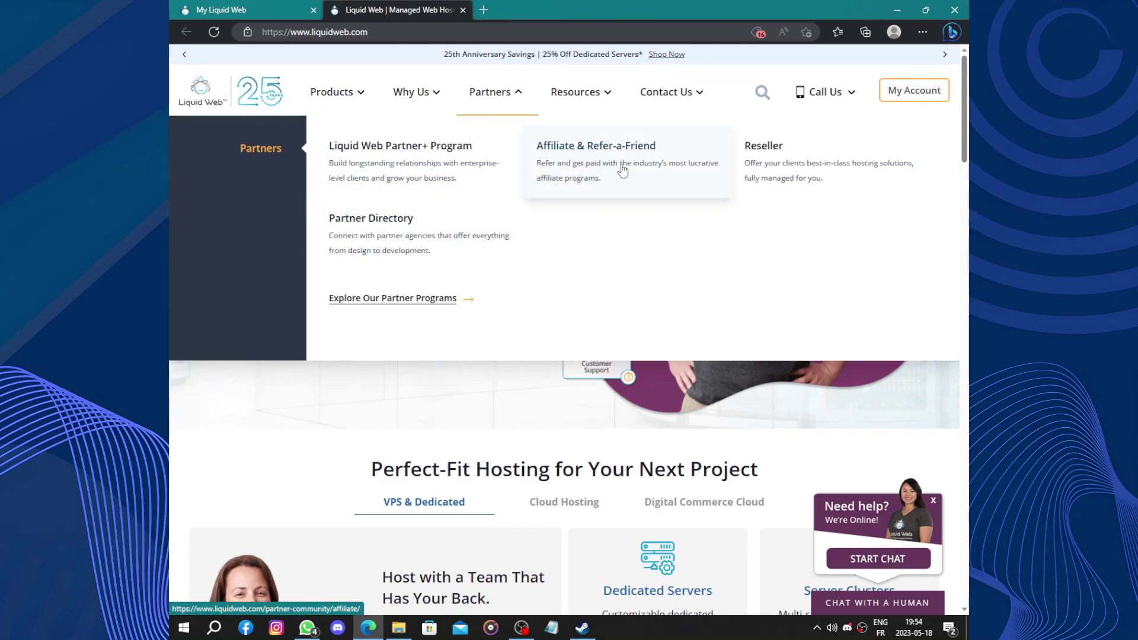
mouse_move(581, 97)
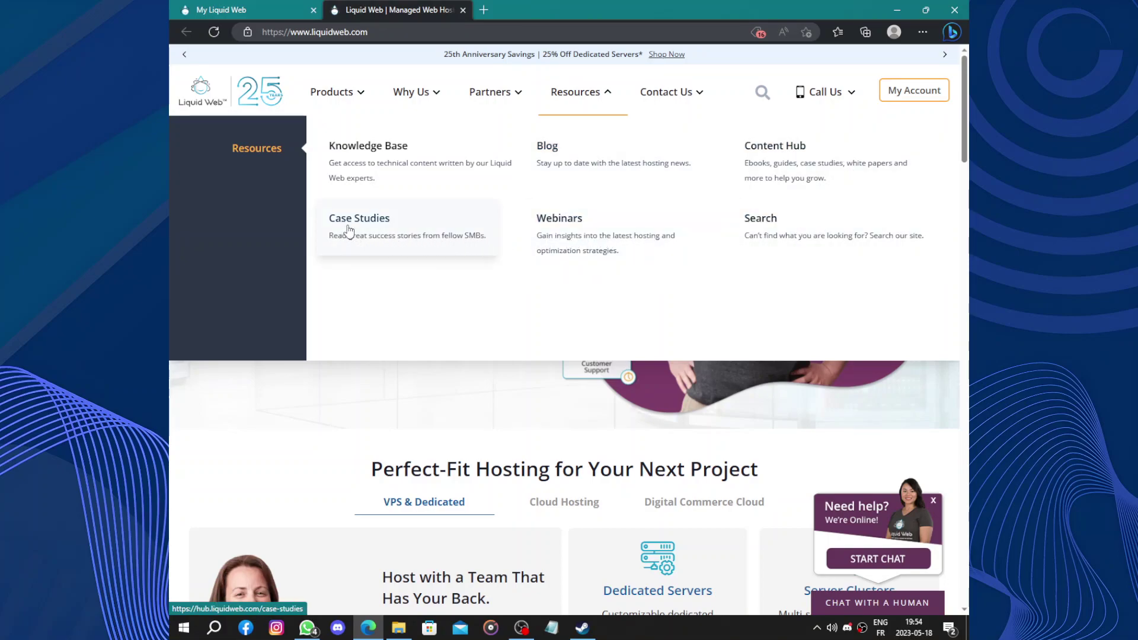
mouse_move(675, 102)
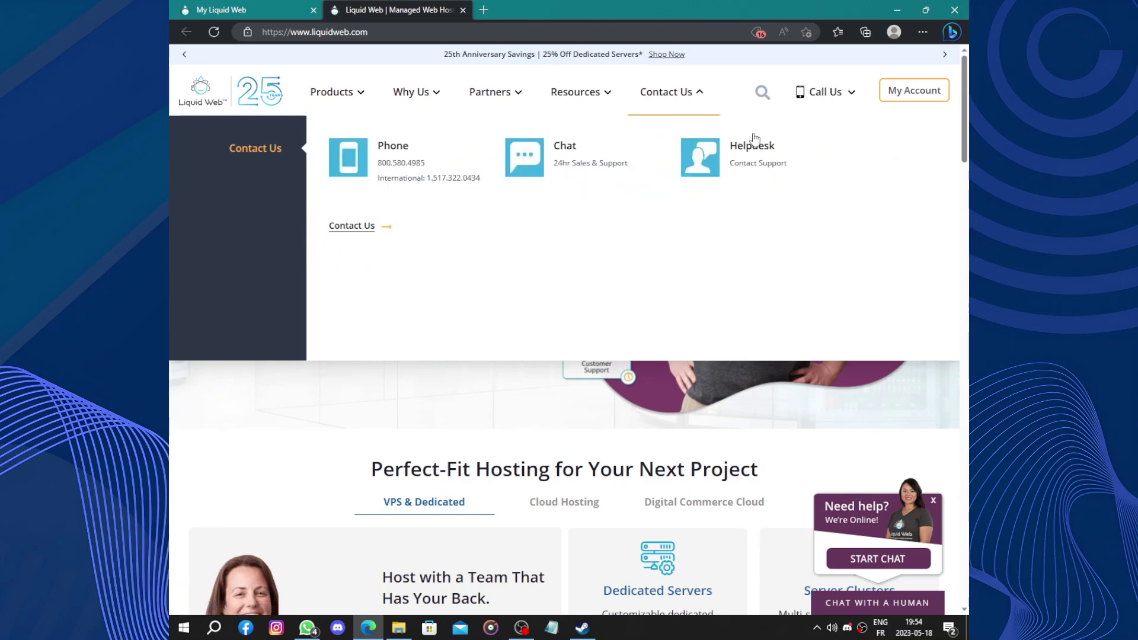
Scroll down the homepage and back up to the hero section.
scroll(326, 405, down, 1)
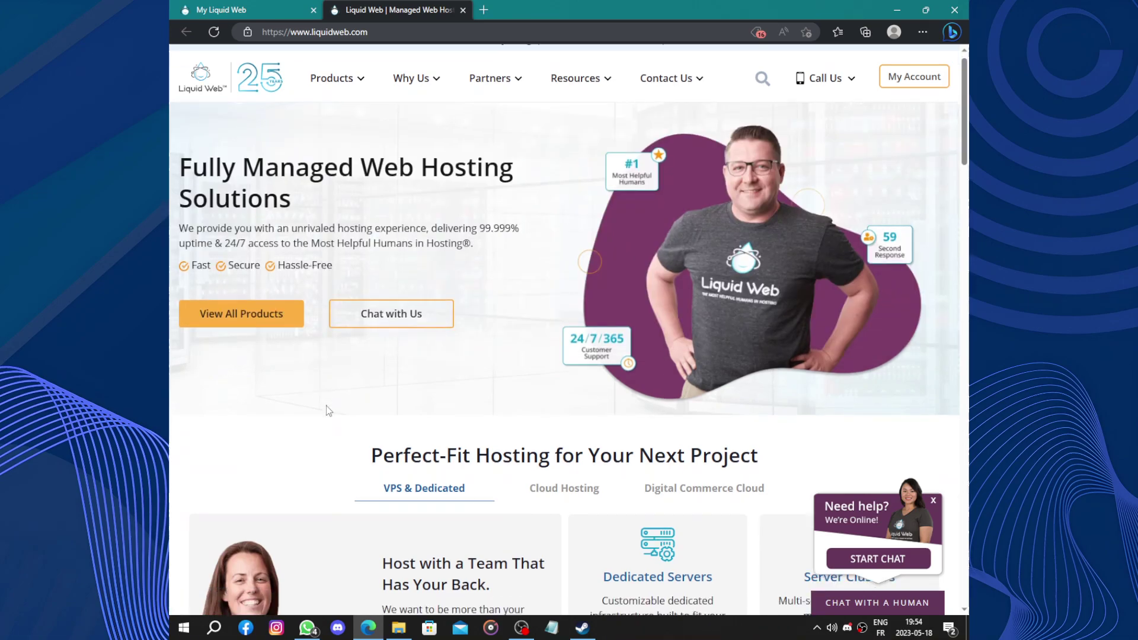
scroll(326, 405, down, 8)
scroll(325, 403, up, 8)
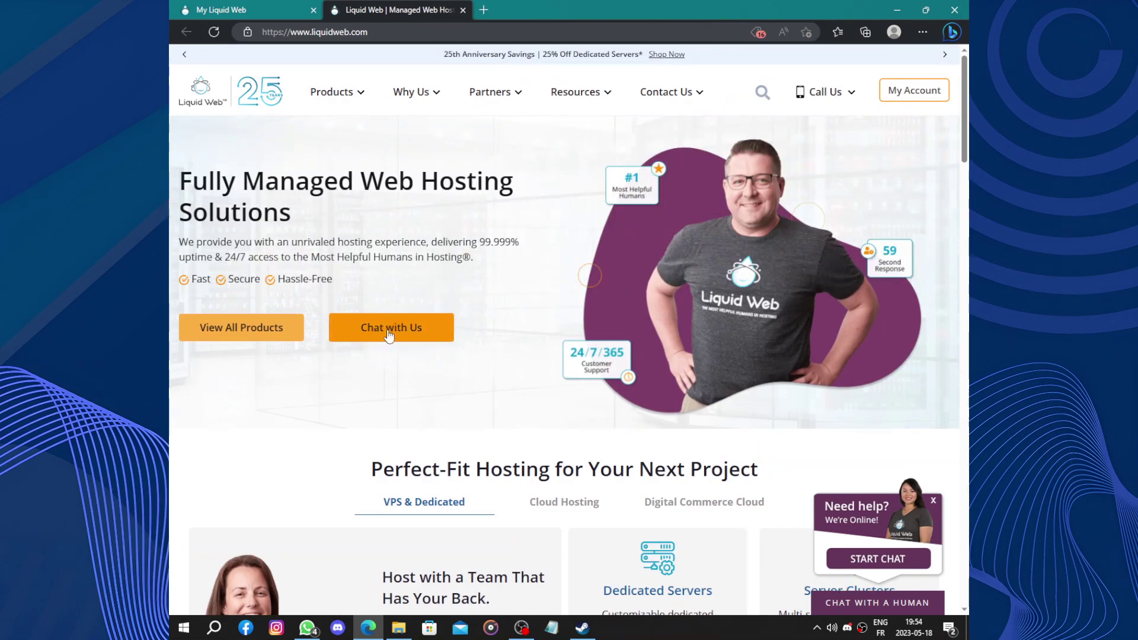
scroll(426, 472, down, 15)
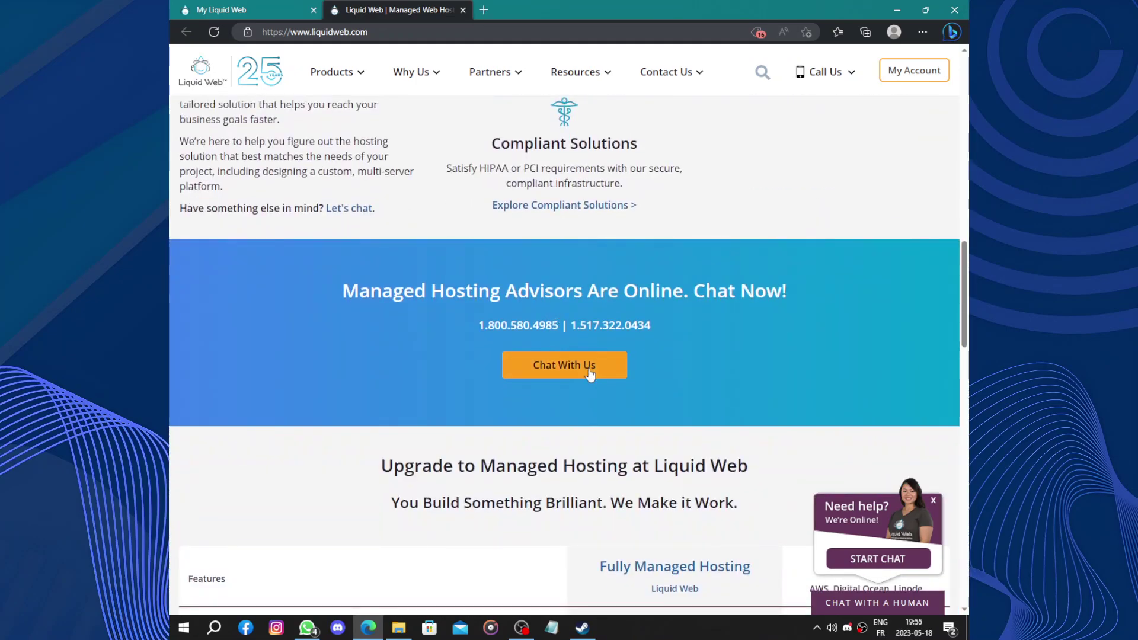
scroll(587, 371, down, 15)
scroll(567, 350, down, 3)
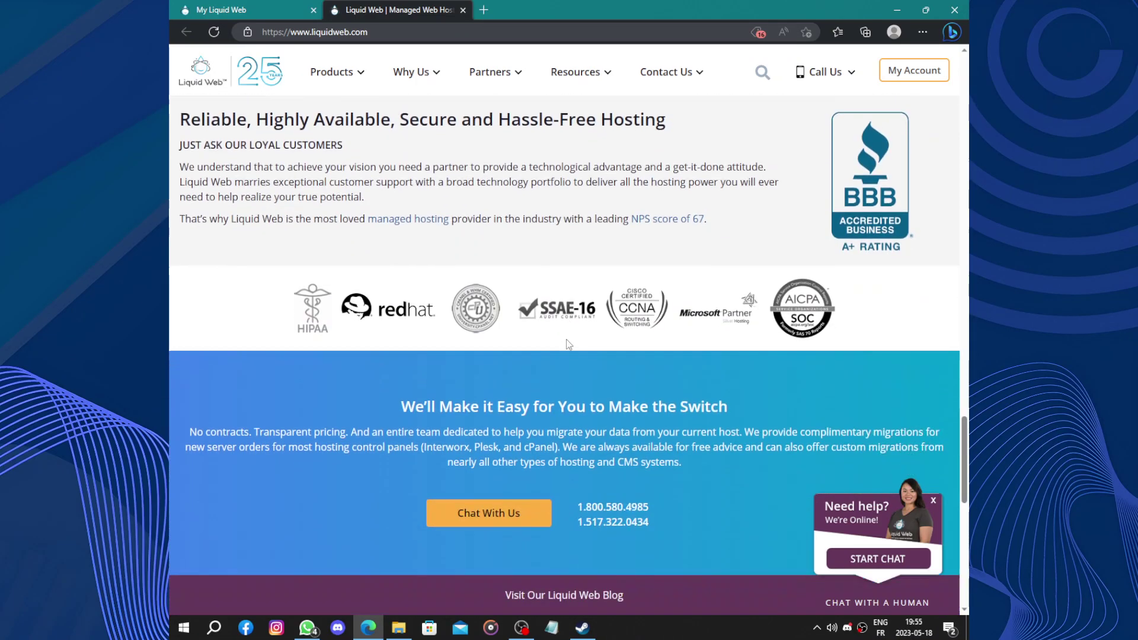
scroll(678, 393, down, 10)
scroll(675, 391, up, 20)
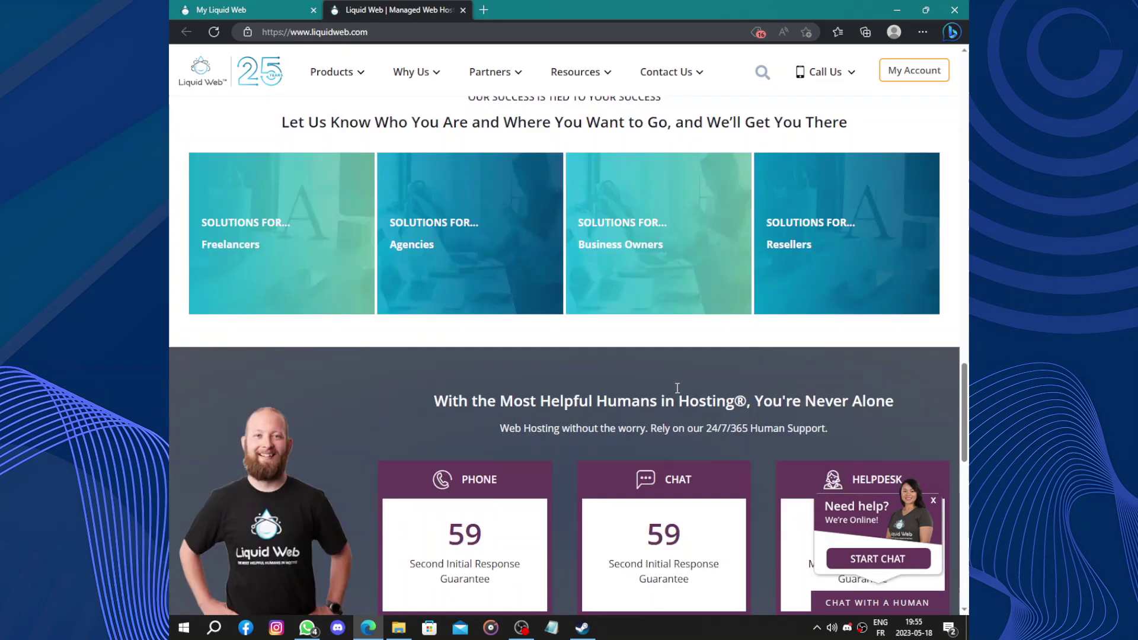
scroll(696, 312, up, 1)
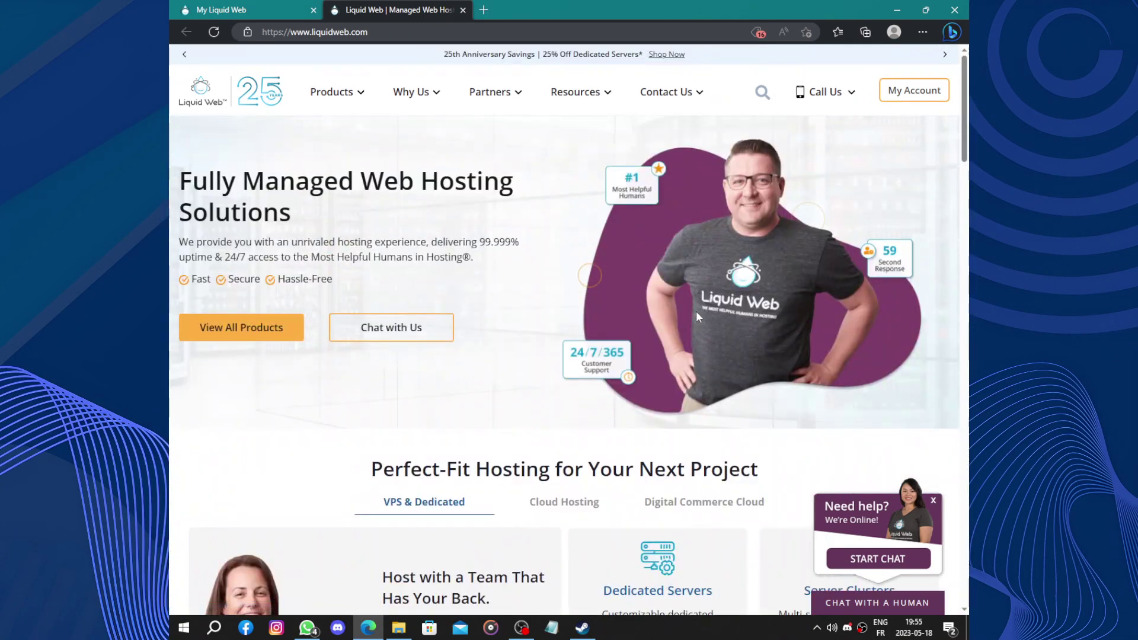
scroll(539, 347, down, 6)
scroll(539, 348, up, 6)
Open the products page and look over, then close, the custom solutions quote form.
click(232, 332)
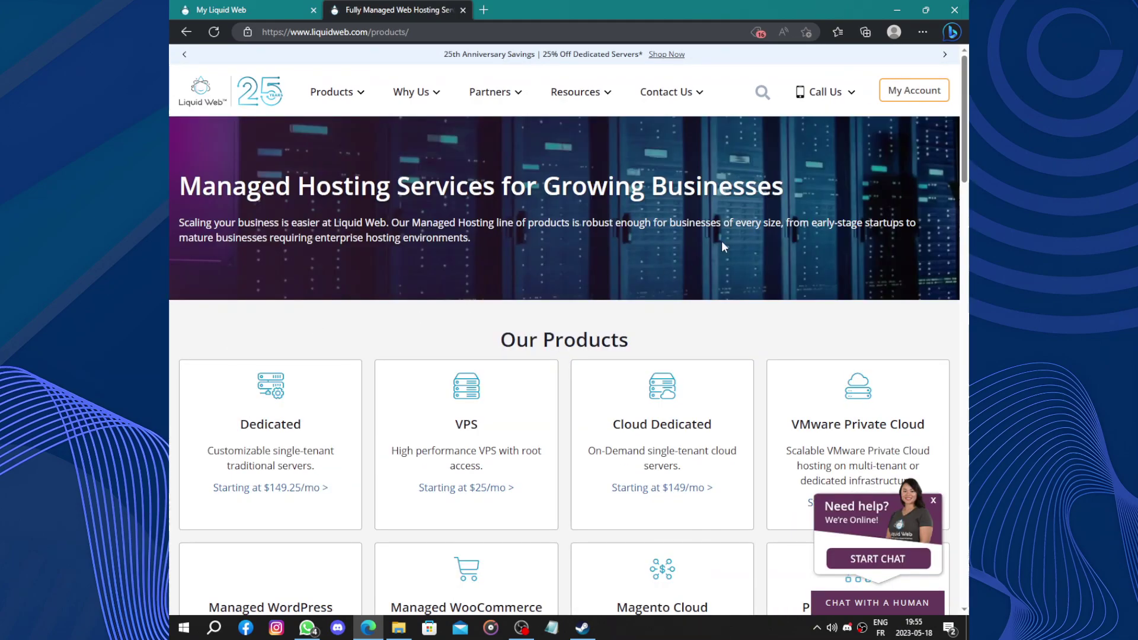
scroll(739, 236, down, 2)
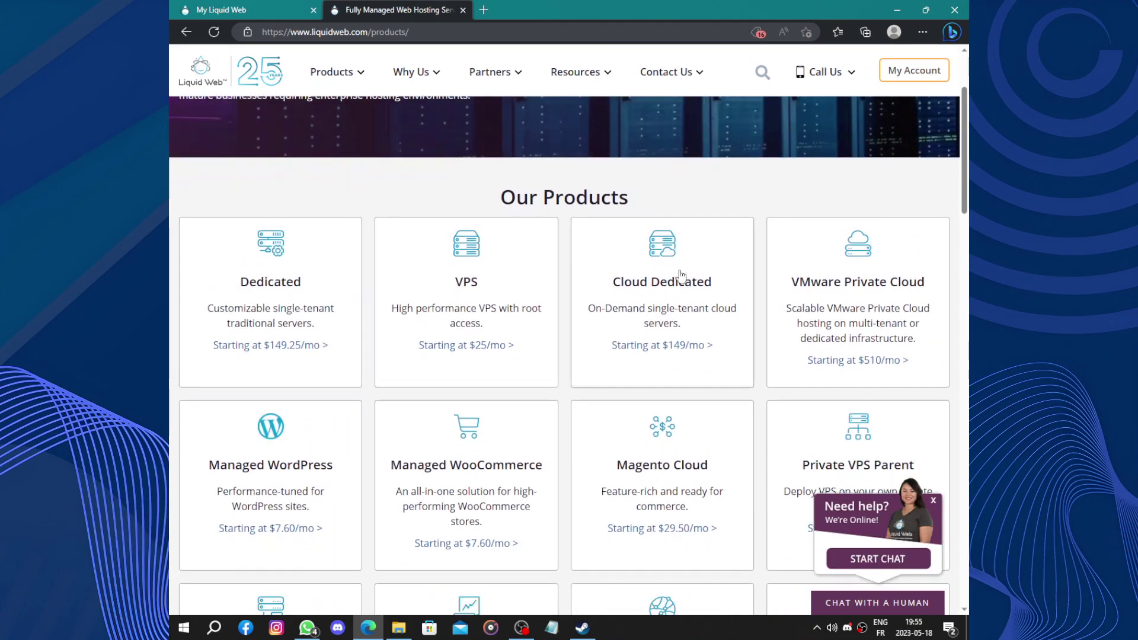
scroll(751, 269, down, 10)
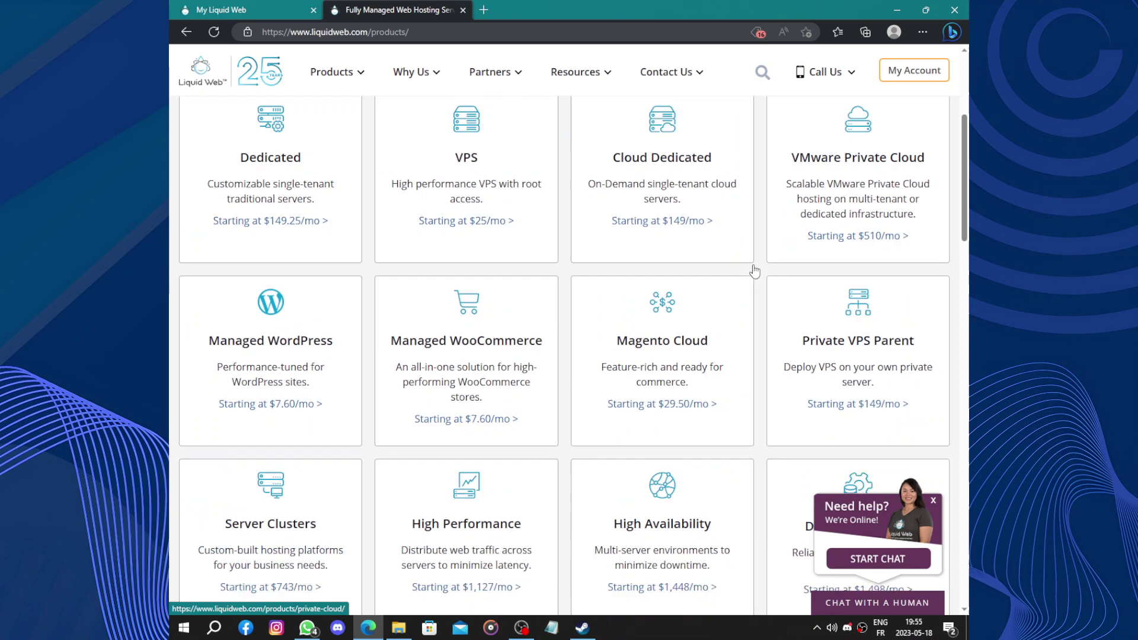
scroll(601, 236, up, 1)
scroll(602, 236, down, 3)
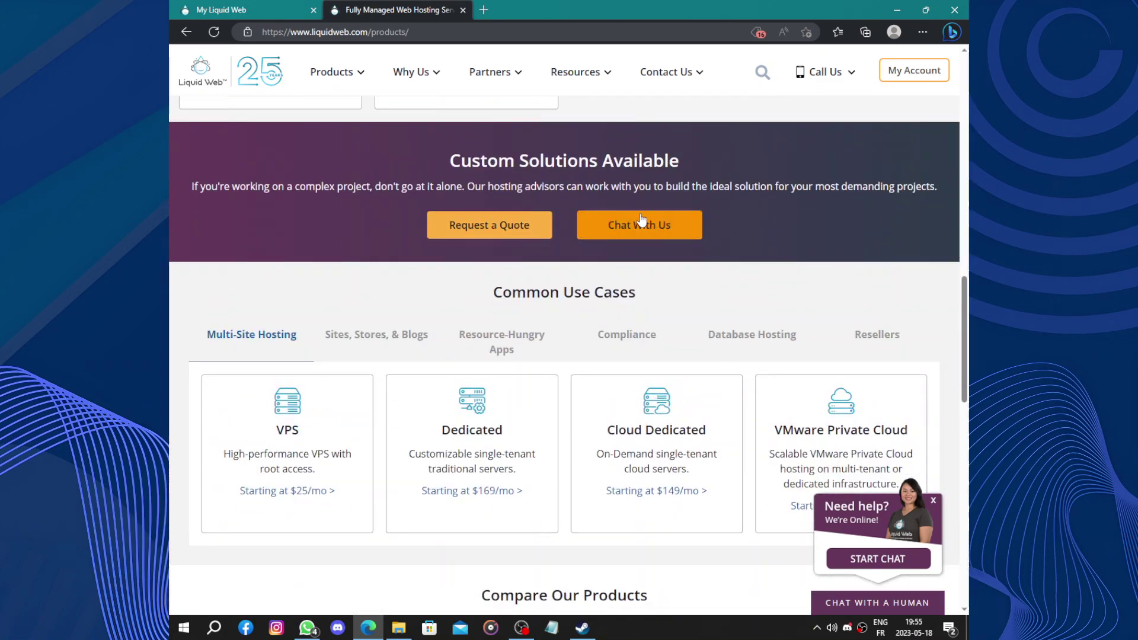
drag(320, 161, 681, 166)
click(737, 205)
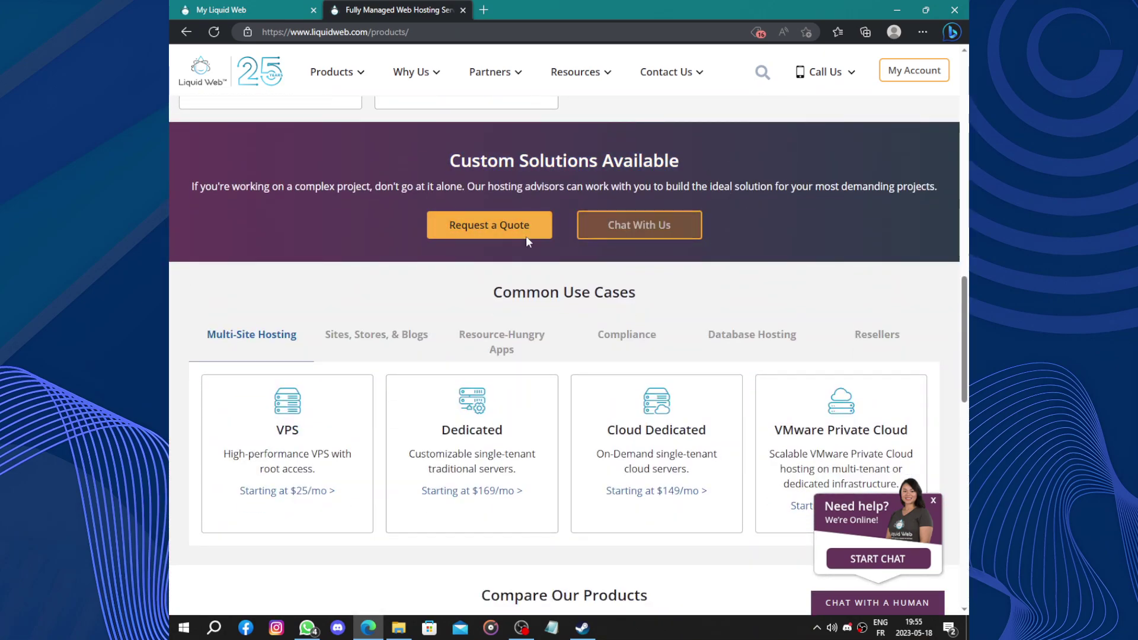
click(517, 227)
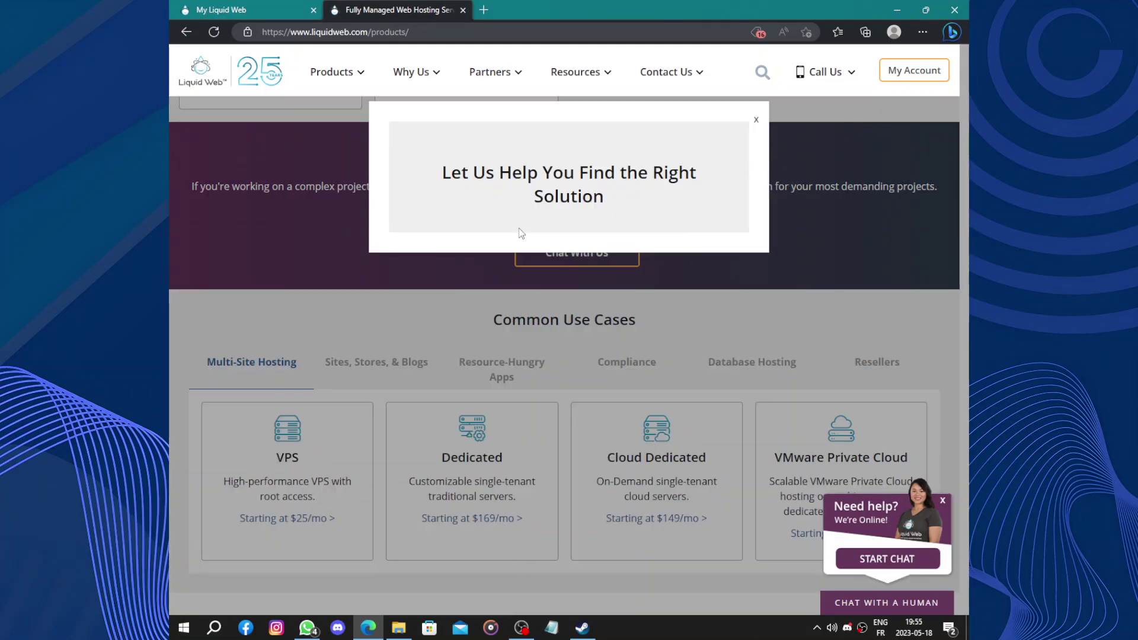
drag(444, 163, 635, 204)
click(756, 120)
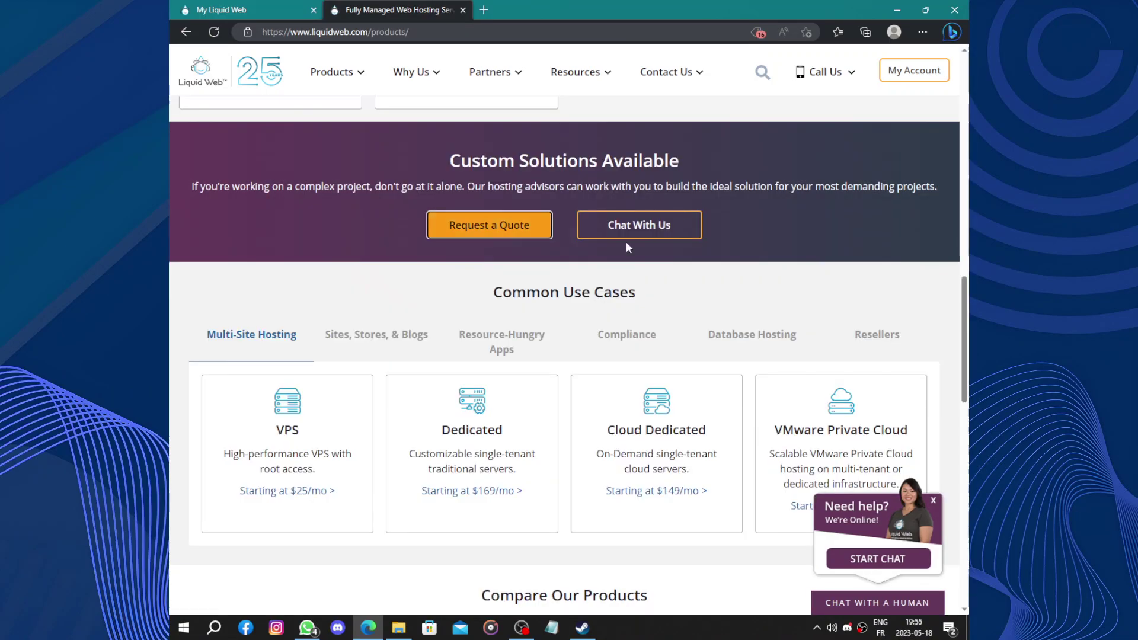
Cycle Common Use Cases through Resource-Hungry Apps, Compliance and Database Hosting.
scroll(592, 255, down, 3)
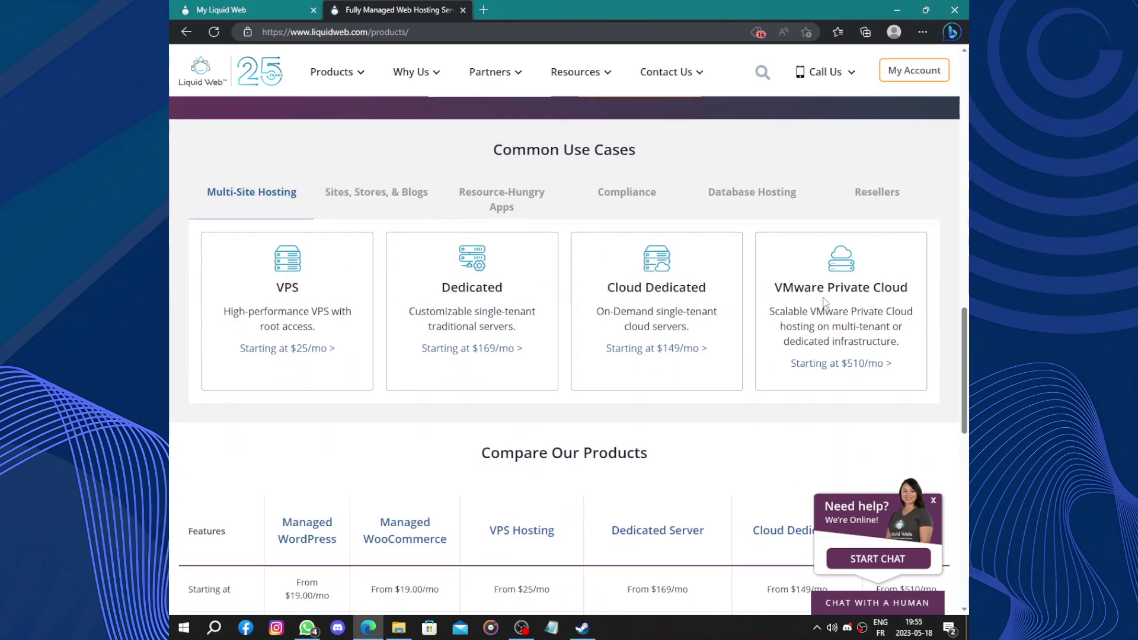
click(502, 199)
click(629, 196)
click(735, 195)
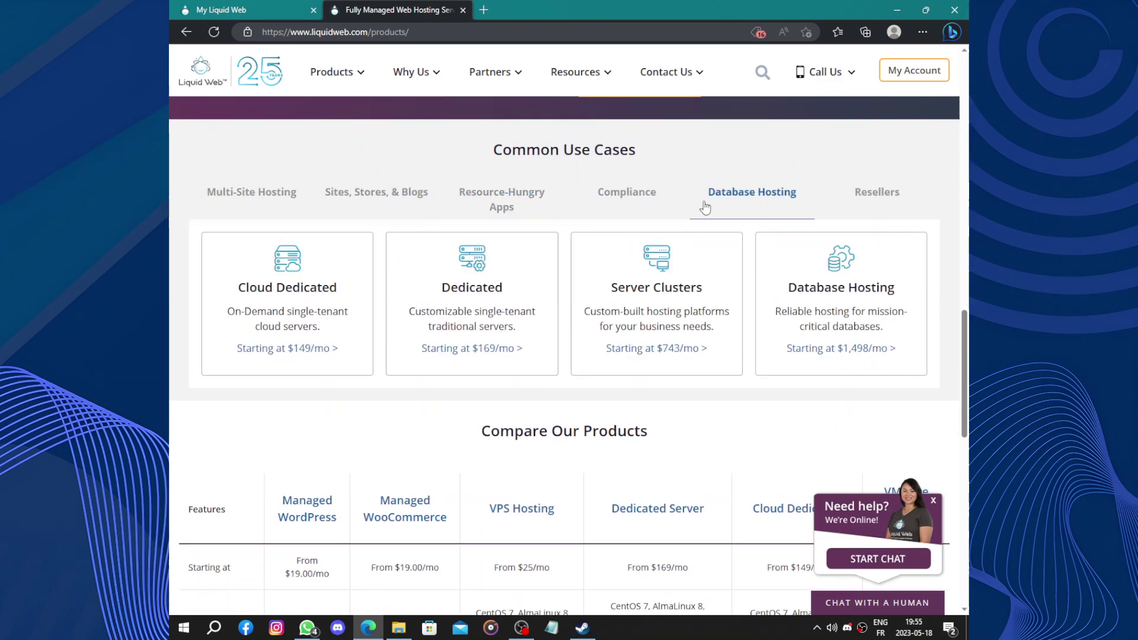
scroll(505, 199, up, 15)
scroll(505, 199, up, 1)
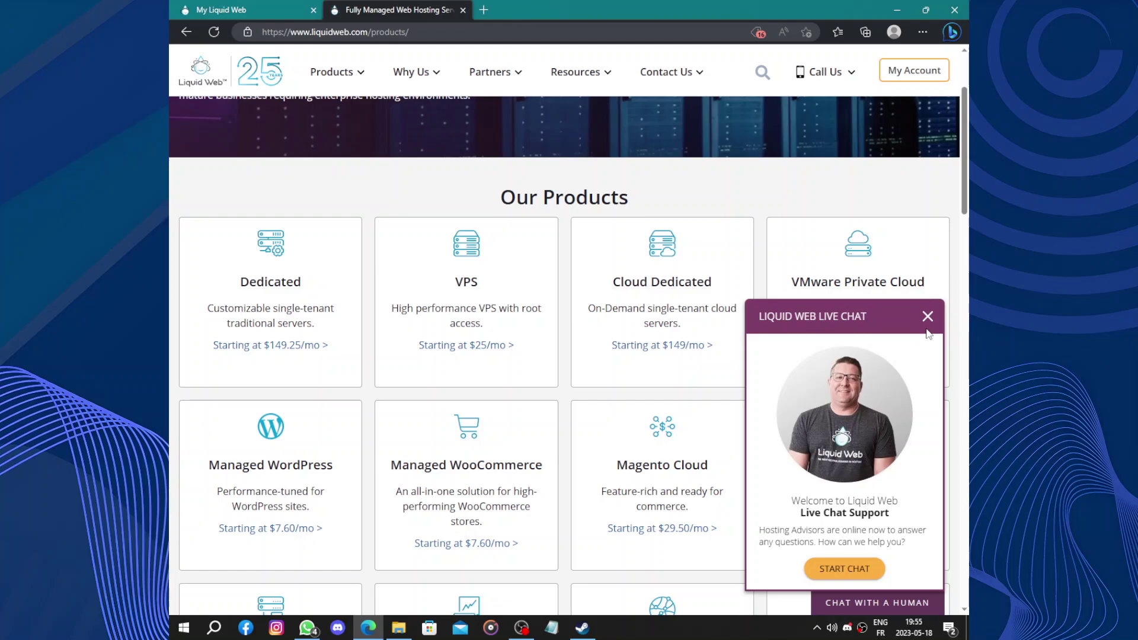
Request a live chat with support and wait for the agent's greeting.
click(849, 574)
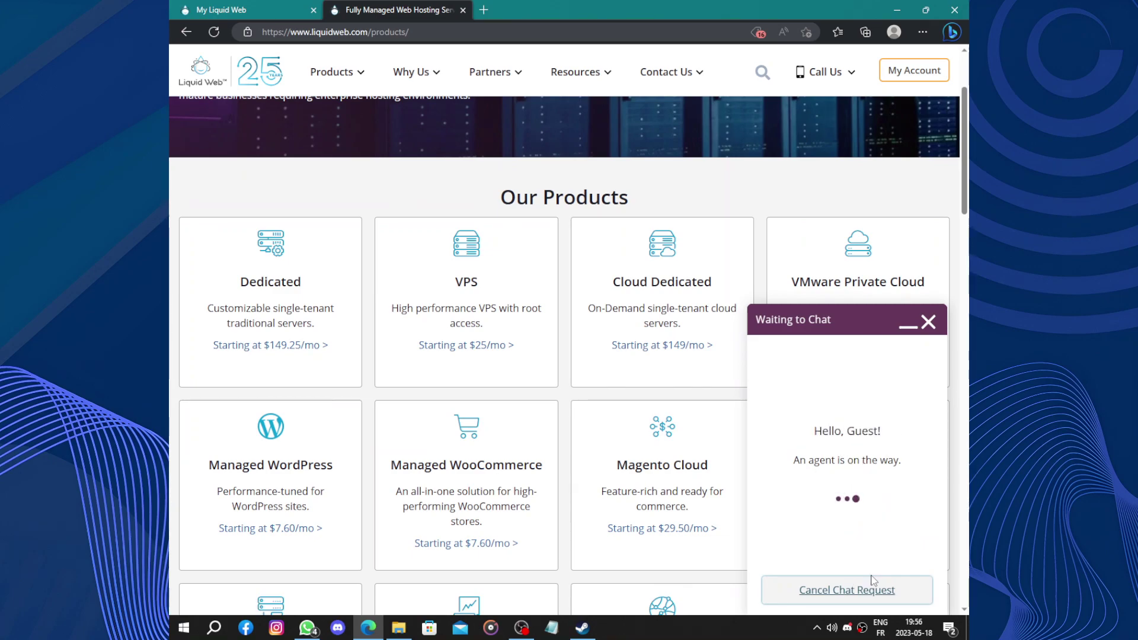
click(844, 588)
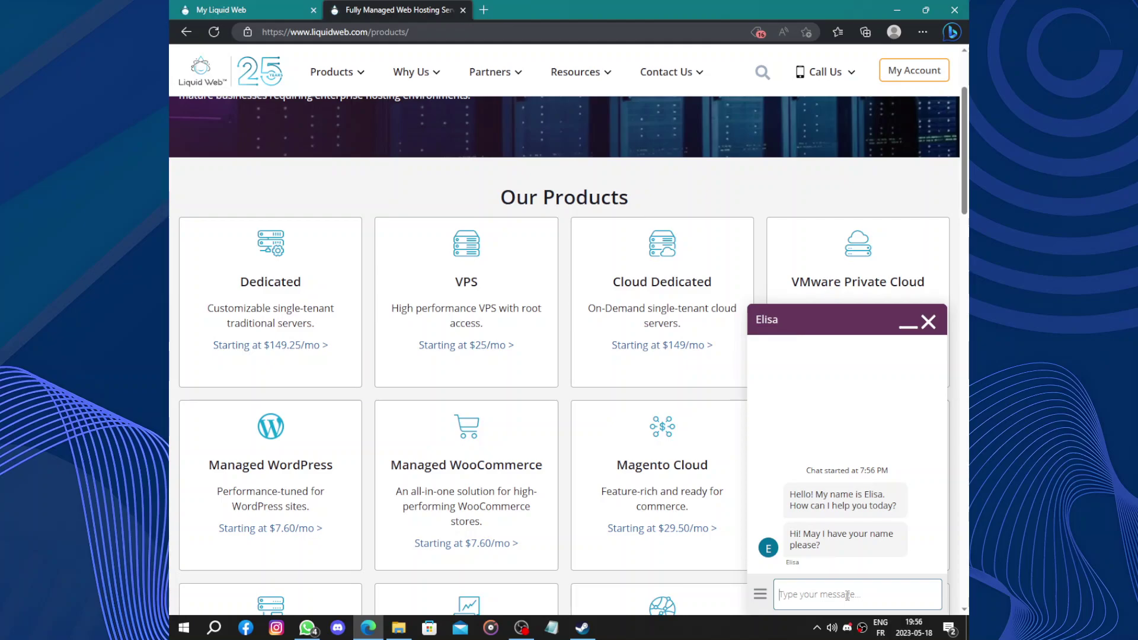
scroll(643, 575, up, 3)
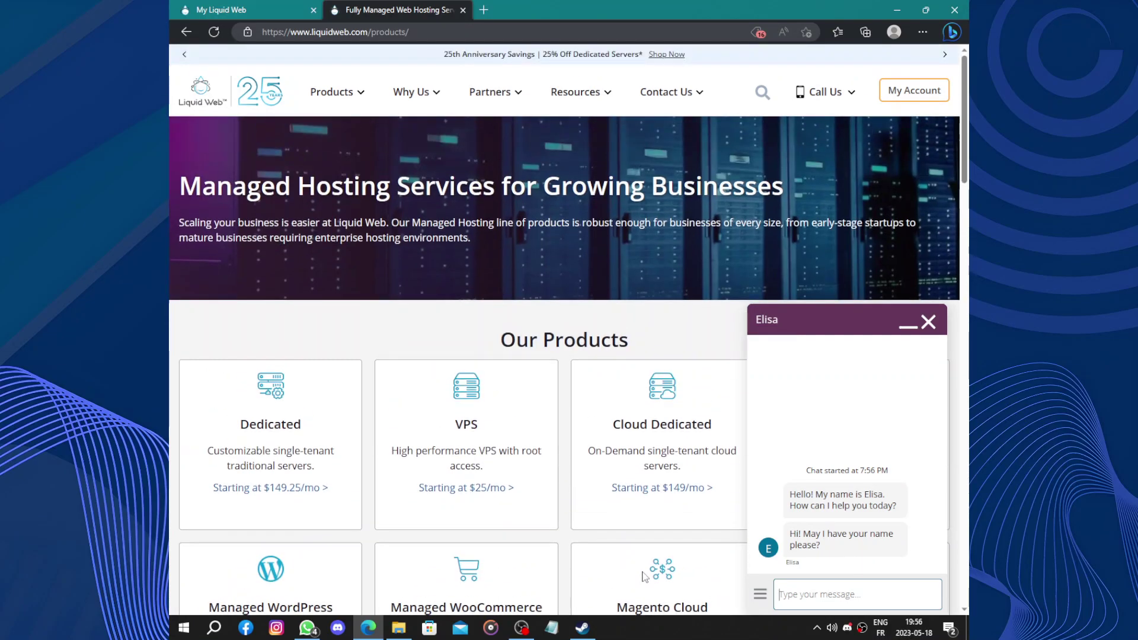
scroll(644, 576, down, 7)
scroll(644, 577, down, 15)
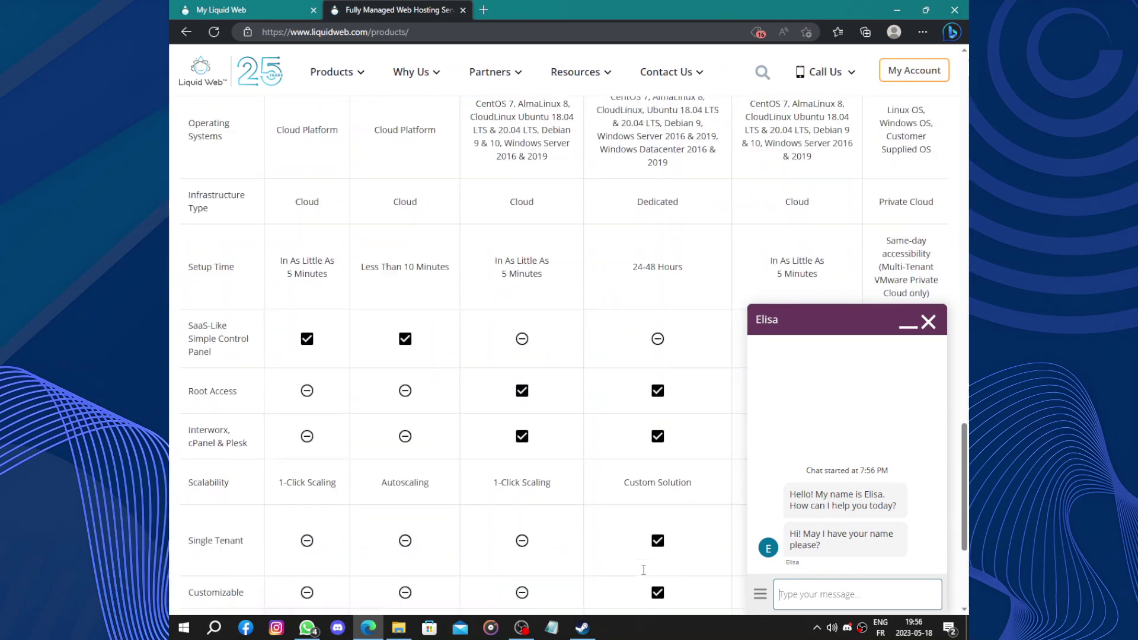
scroll(643, 570, up, 8)
scroll(643, 570, up, 12)
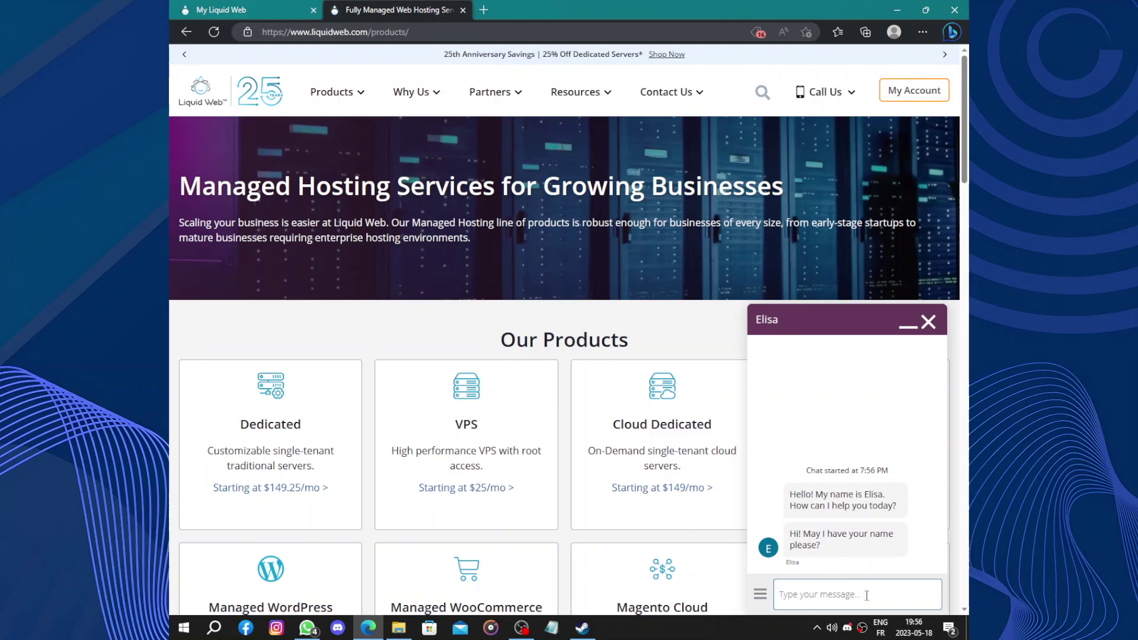
Send the agent your name, followed by a 'Hi' greeting.
text(My namev)
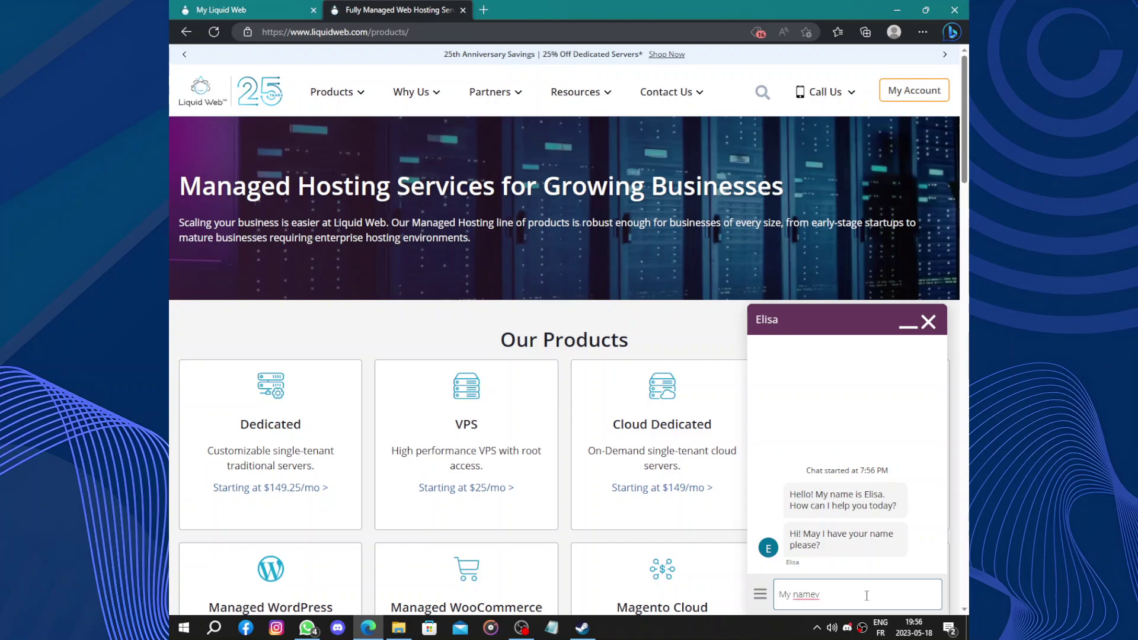
text(is Aymane)
key(Return)
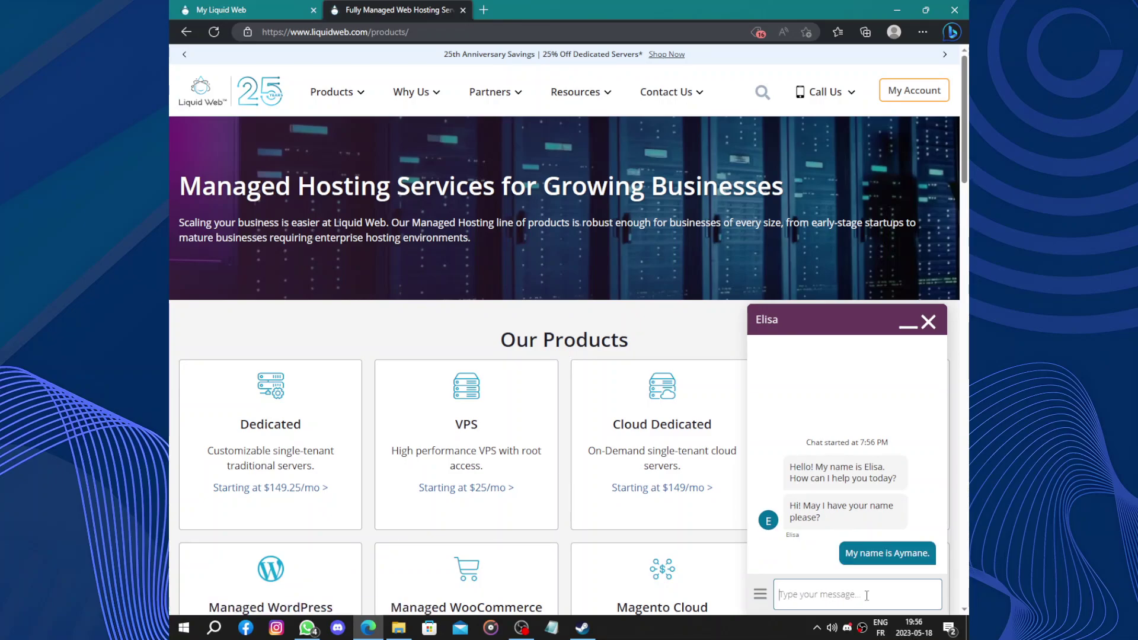
text(Hi)
key(Return)
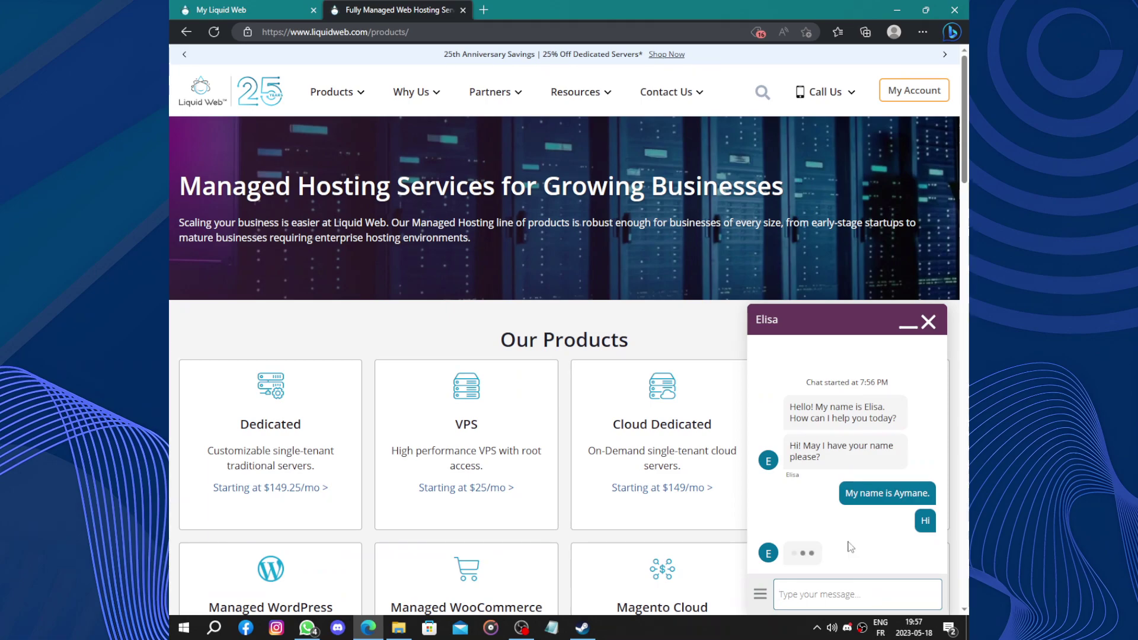
Reply 'Just testing its reliability' to the agent.
scroll(850, 546, down, 15)
scroll(851, 546, up, 15)
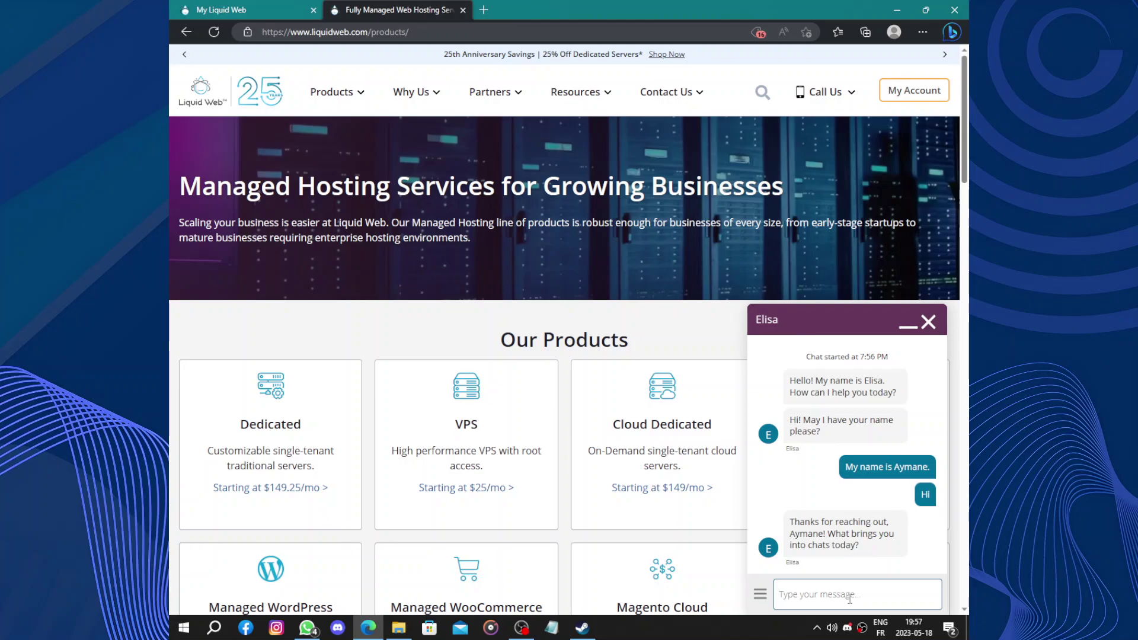
text(Just testing its re)
text(iabu)
key(BackSpace)
text(ility)
key(Return)
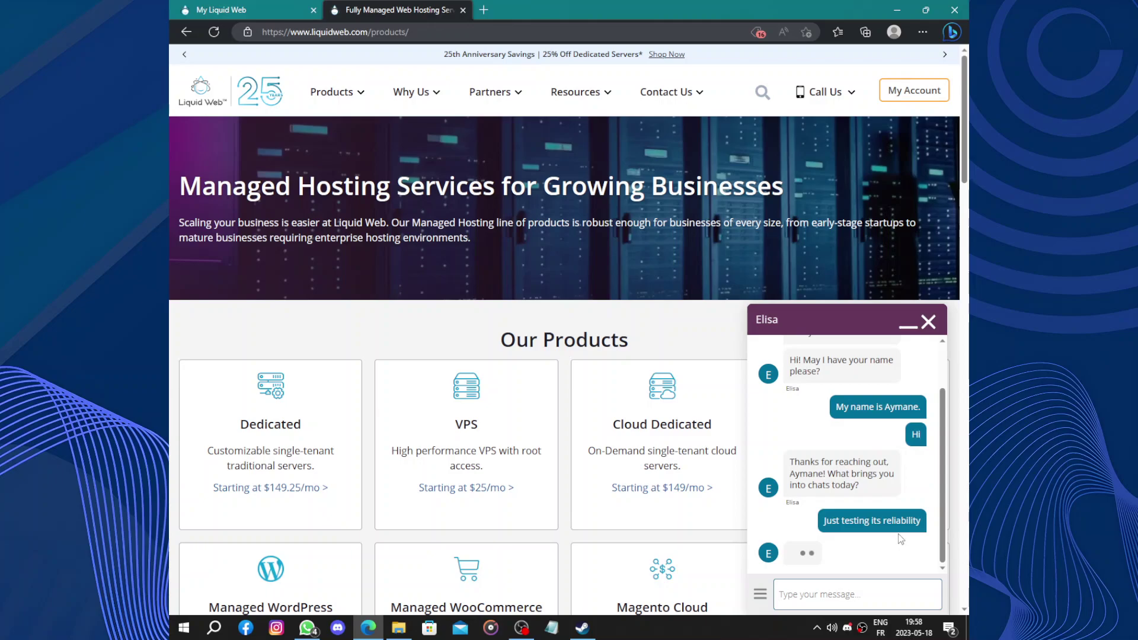
Scroll the chat transcript while awaiting the agent's reply, then focus the message box.
scroll(841, 488, up, 1)
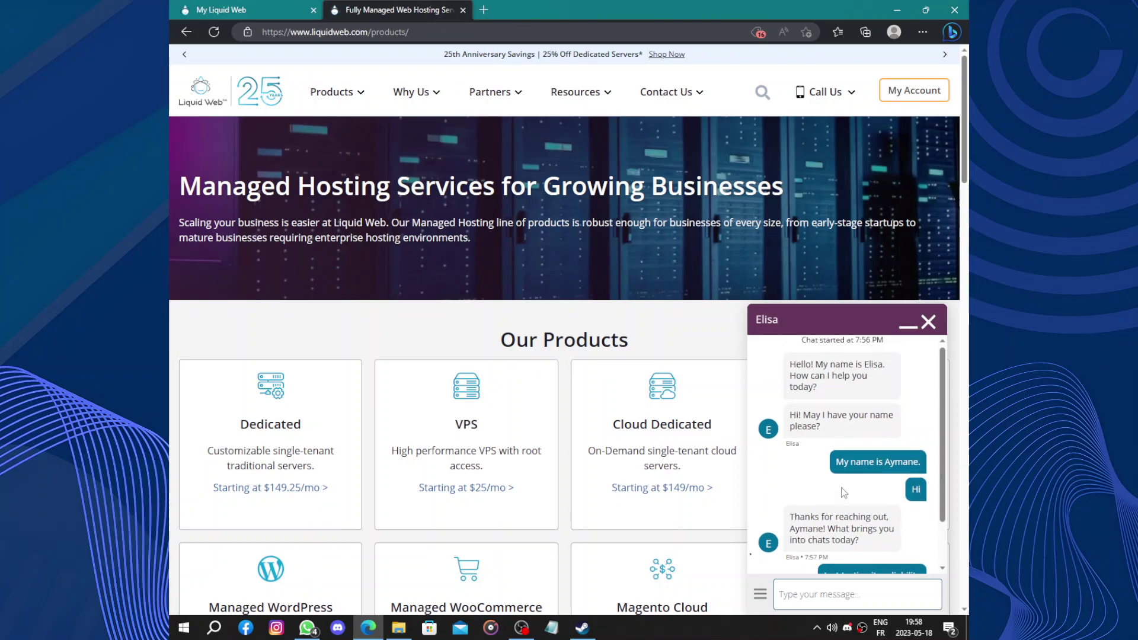
scroll(841, 487, down, 1)
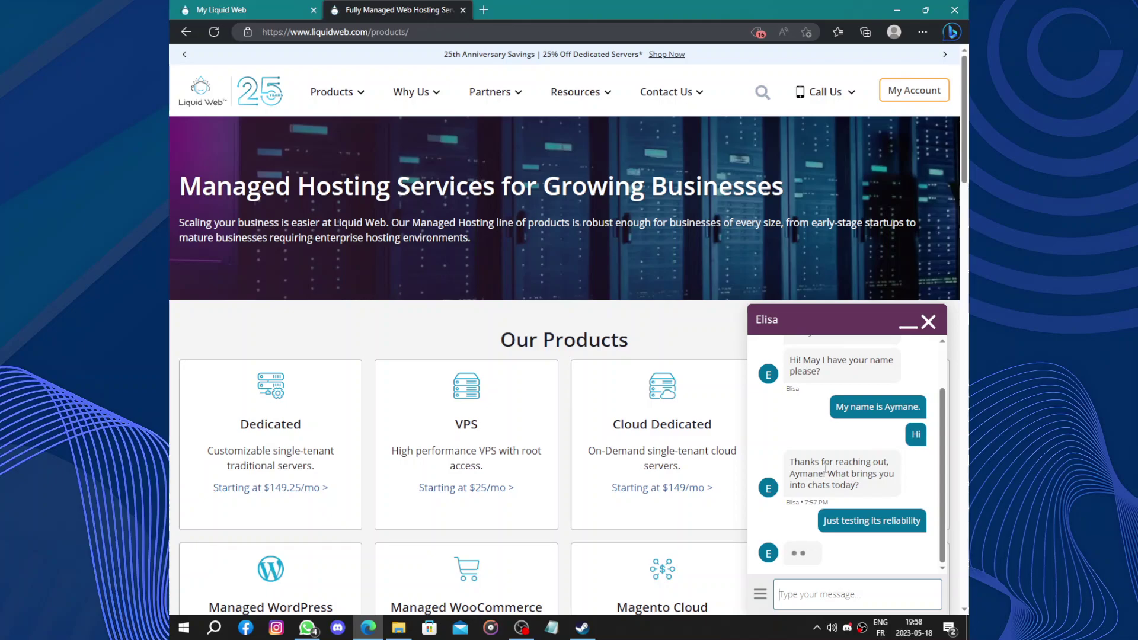
click(668, 339)
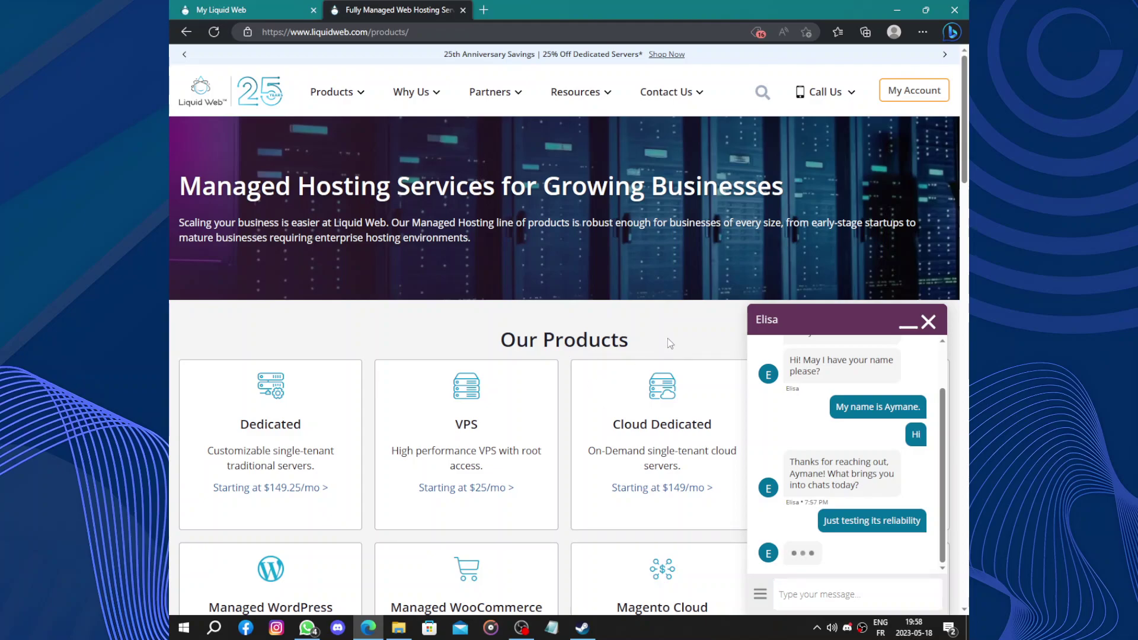
scroll(797, 427, down, 5)
scroll(800, 434, up, 5)
click(855, 594)
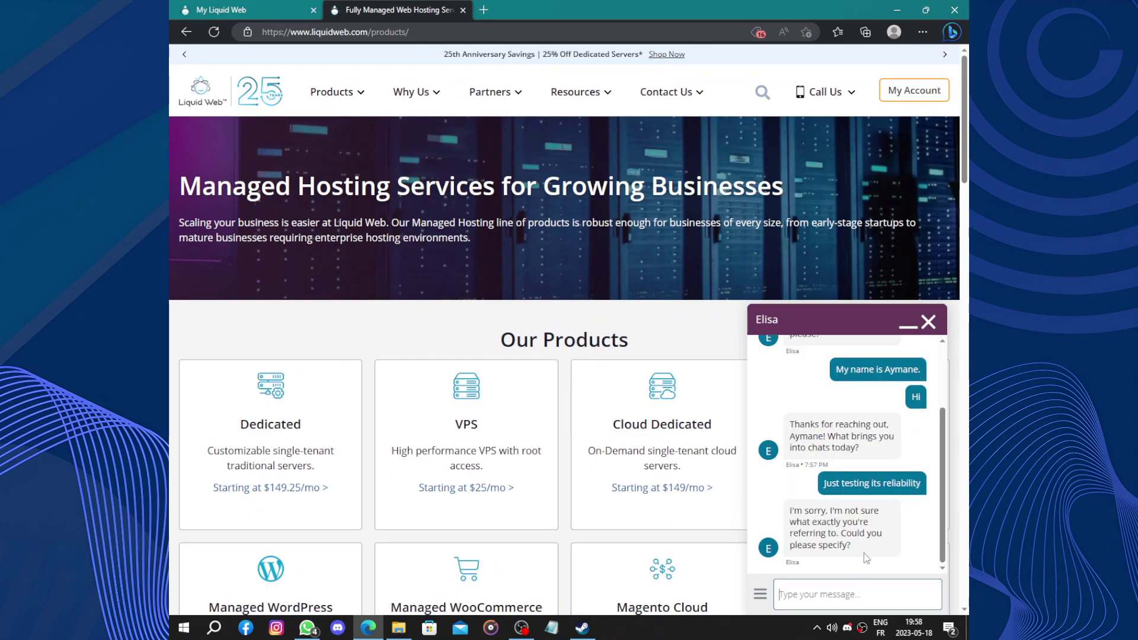
scroll(868, 515, up, 1)
scroll(868, 515, down, 1)
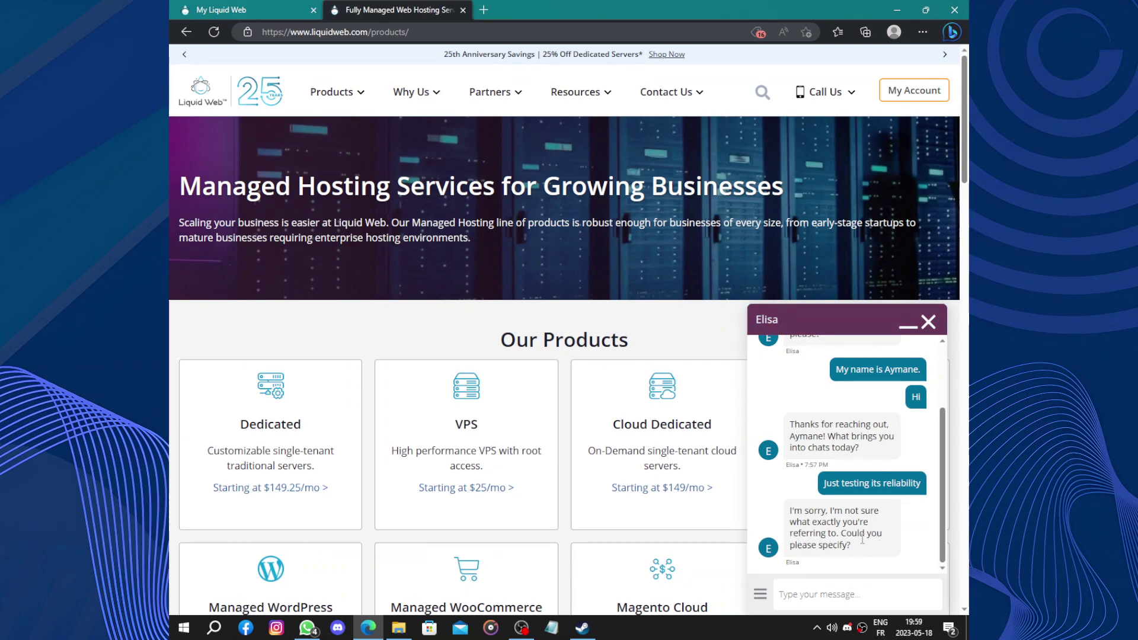
Send the agent the reply 'nothing .... thanks for your time' followed by two heart emoji.
click(841, 594)
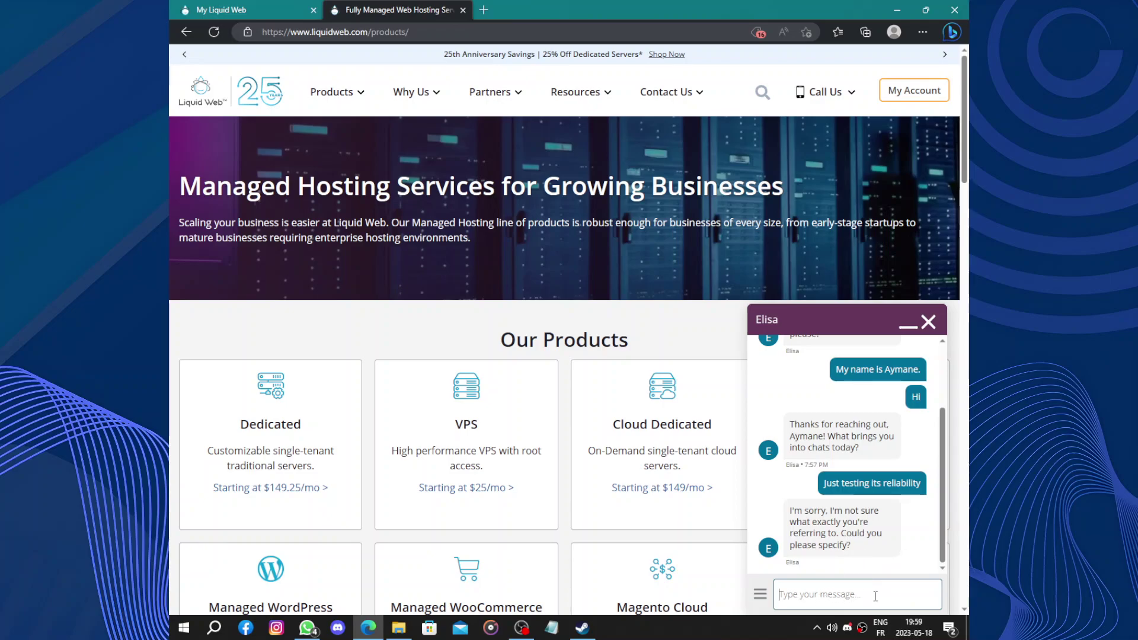
text(no)
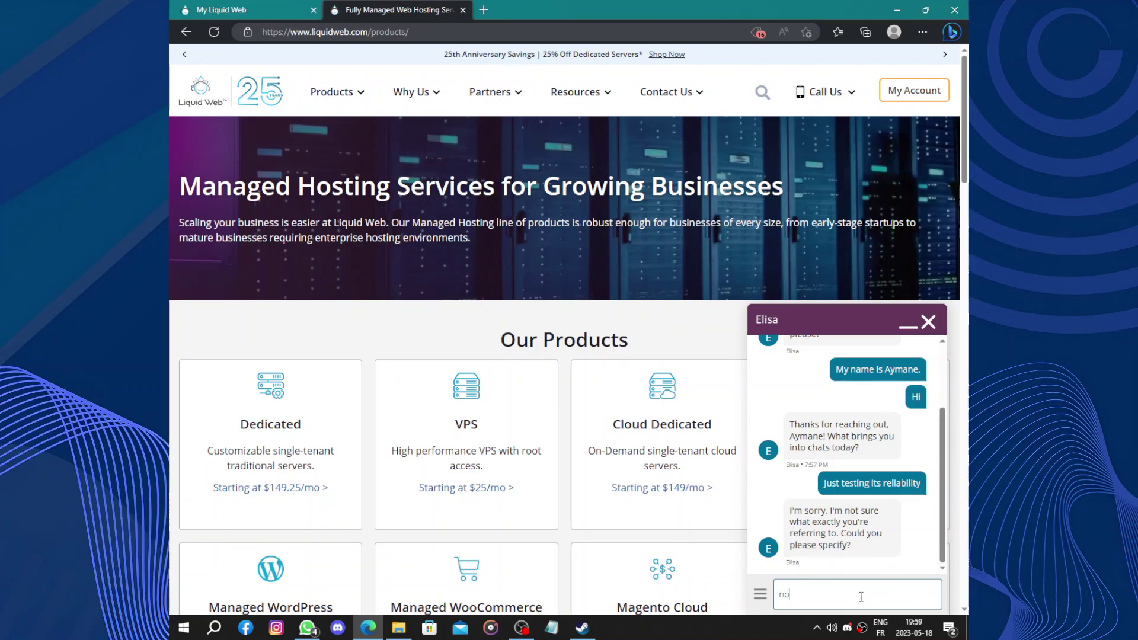
text(thing .... thanks fo)
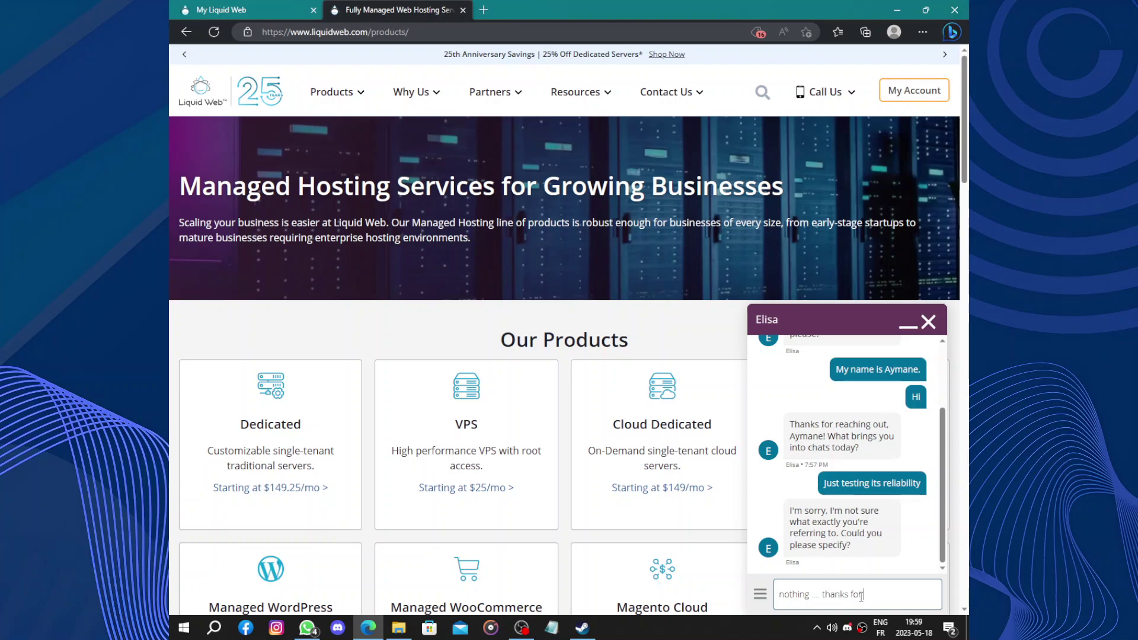
text(r your)
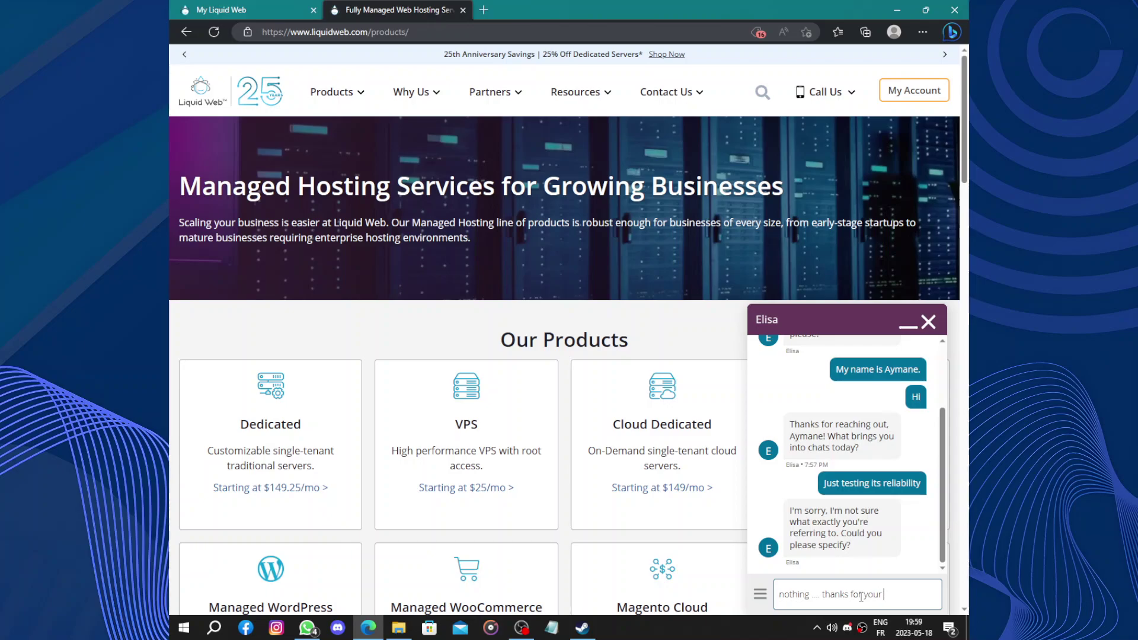
text( time)
key(super+period)
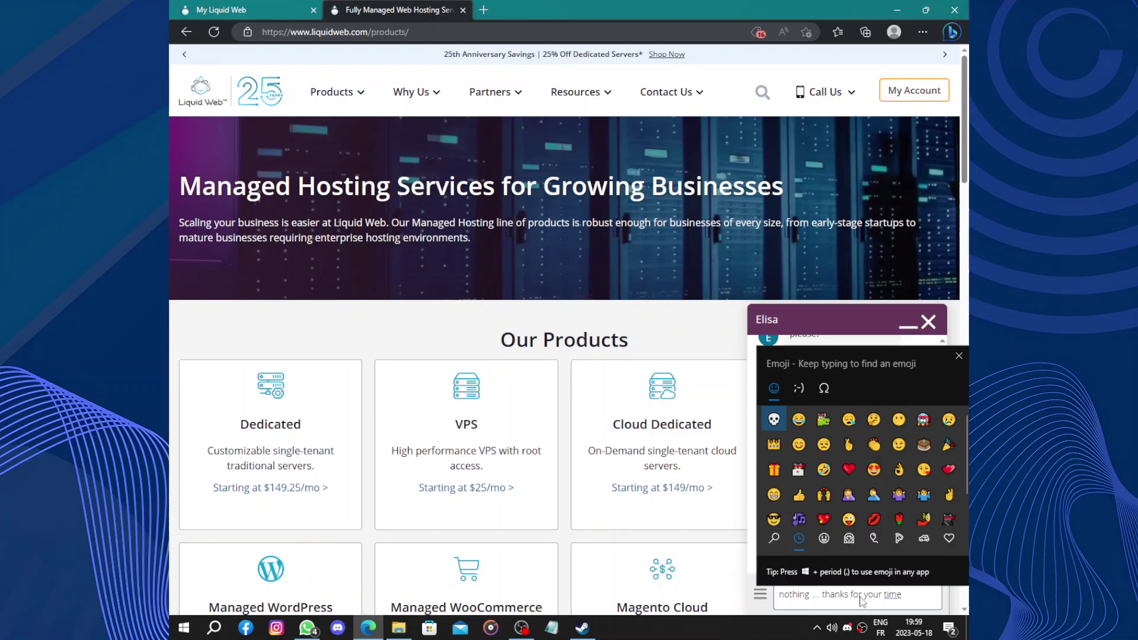
click(850, 468)
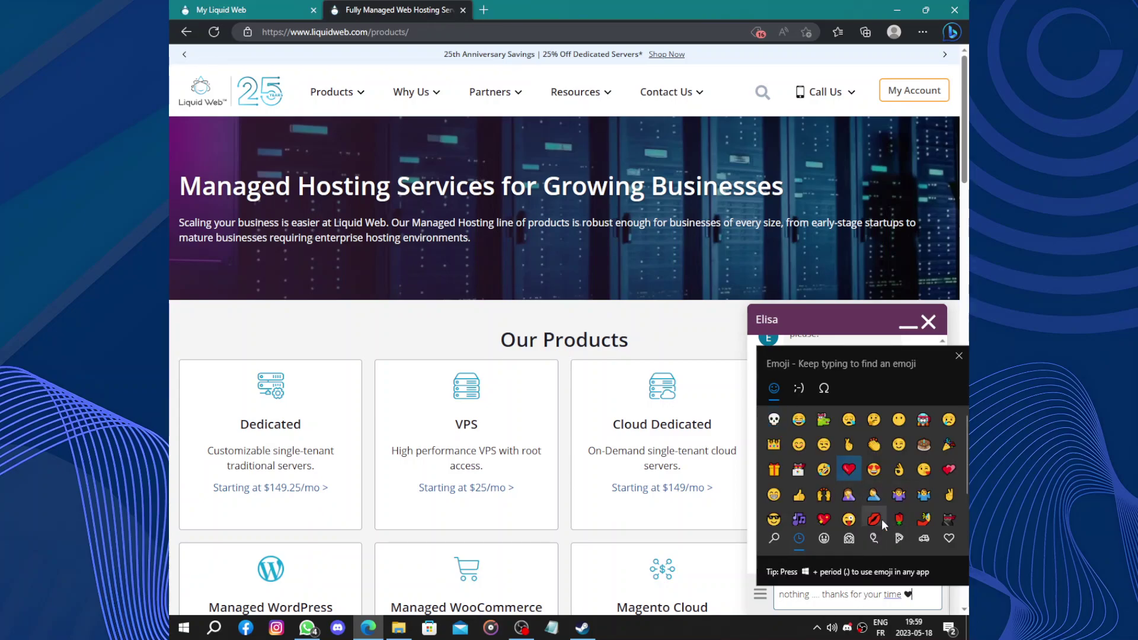
key(BackSpace)
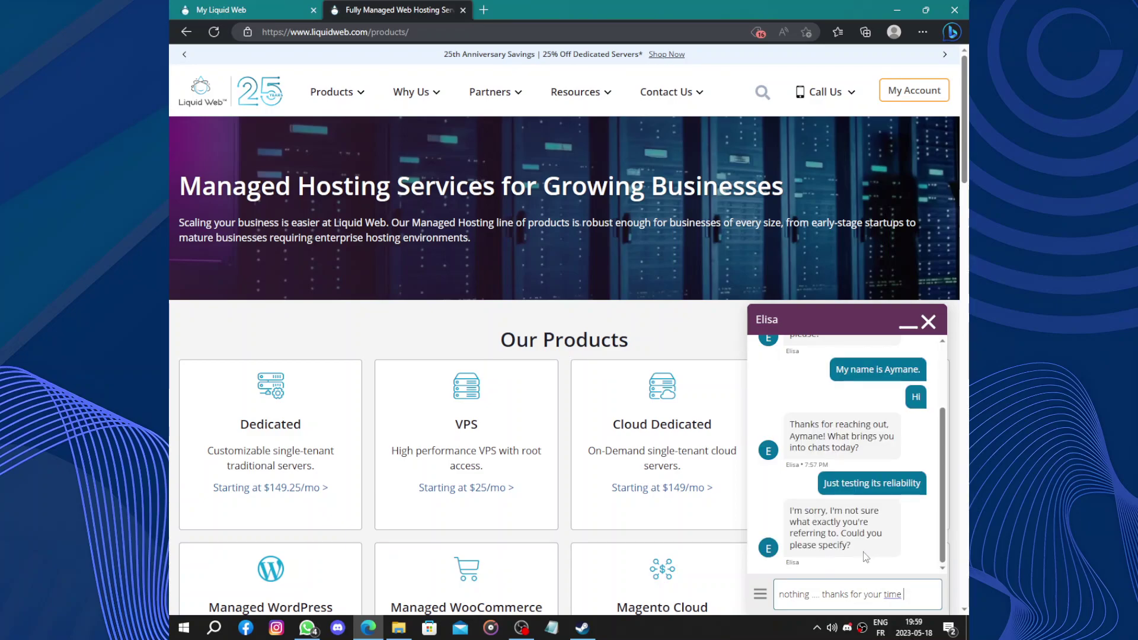
key(super+period)
click(823, 514)
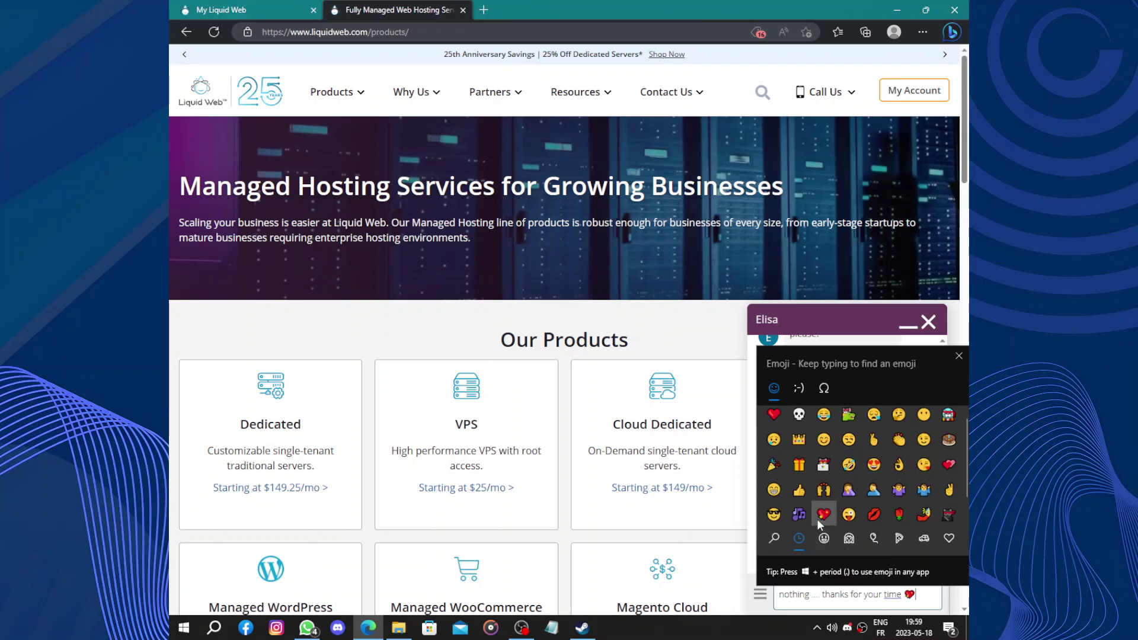
click(818, 521)
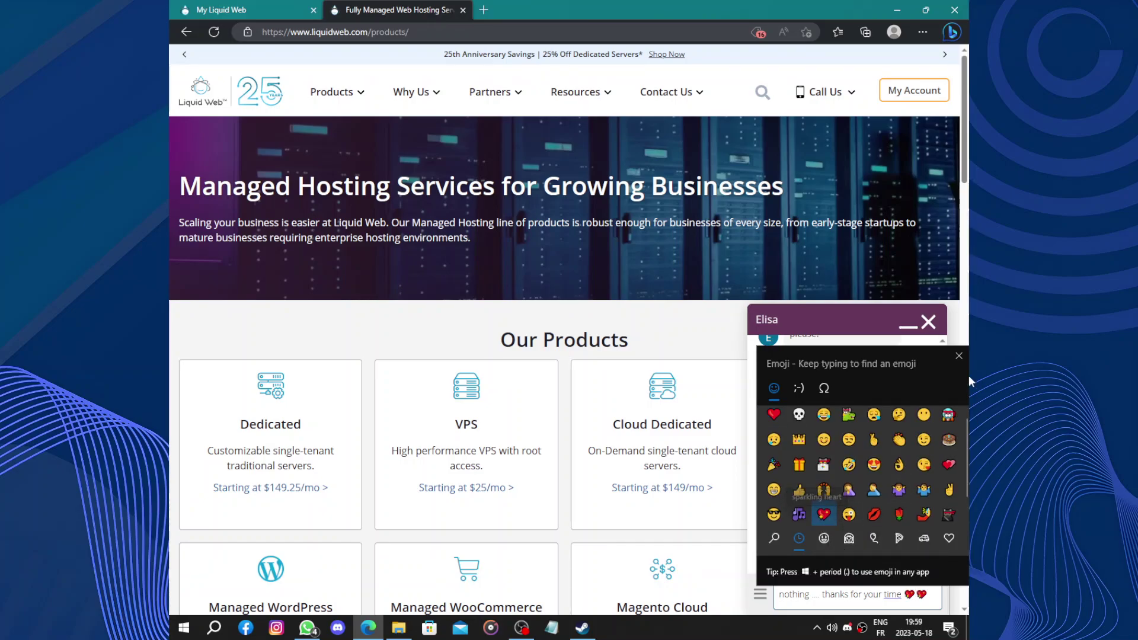
click(954, 353)
key(Return)
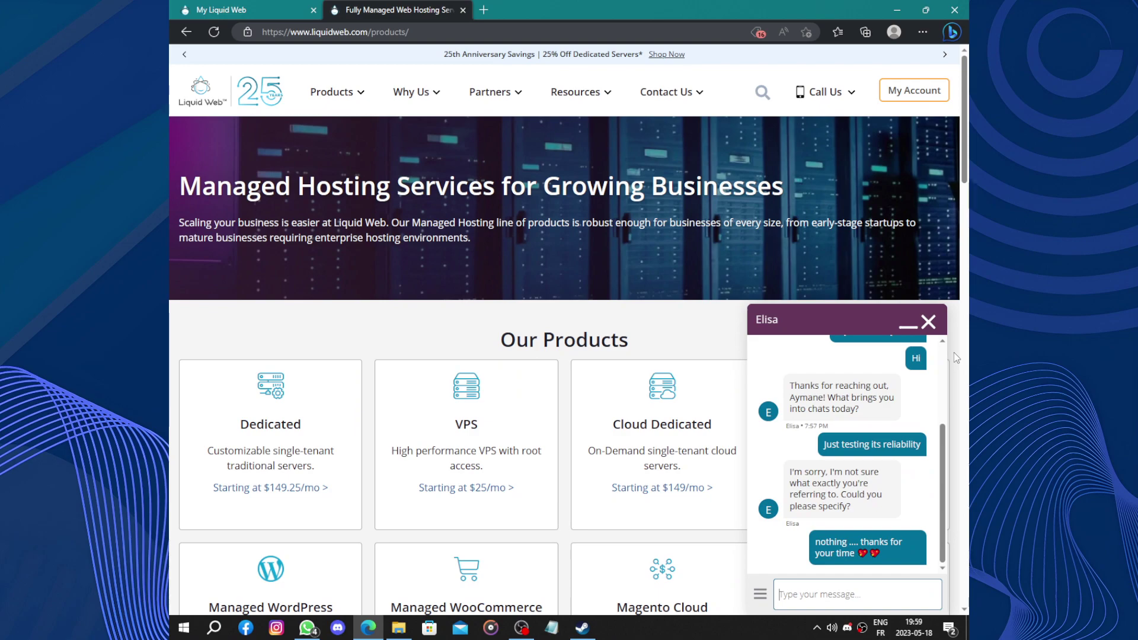
End the live chat with Confirm End Chat, then close the finished chat panel.
click(928, 322)
click(861, 545)
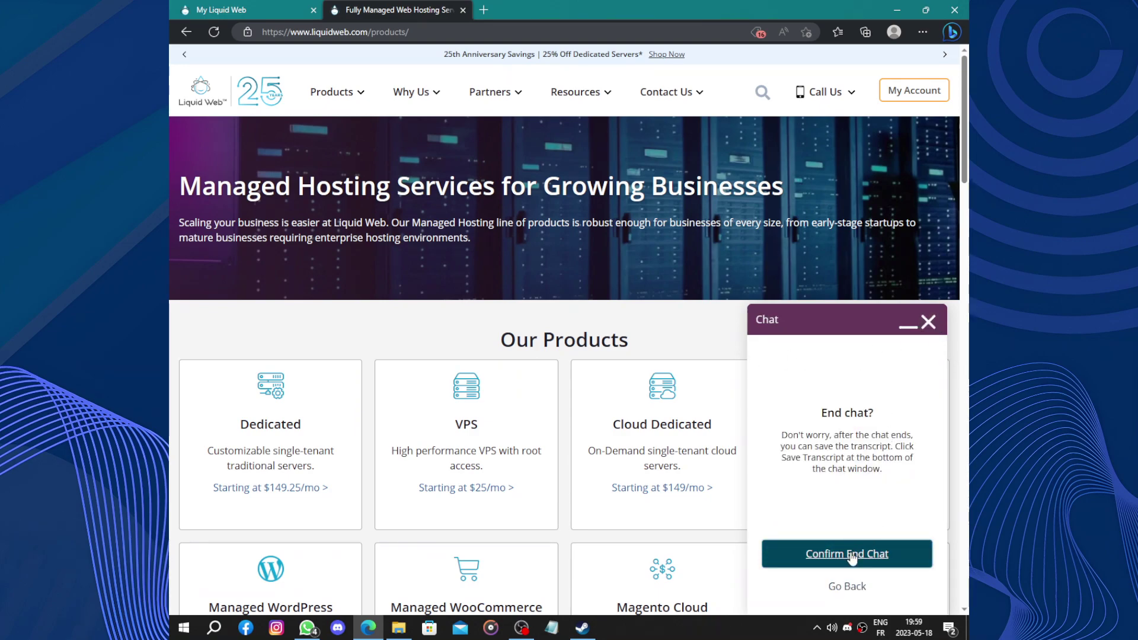
click(928, 322)
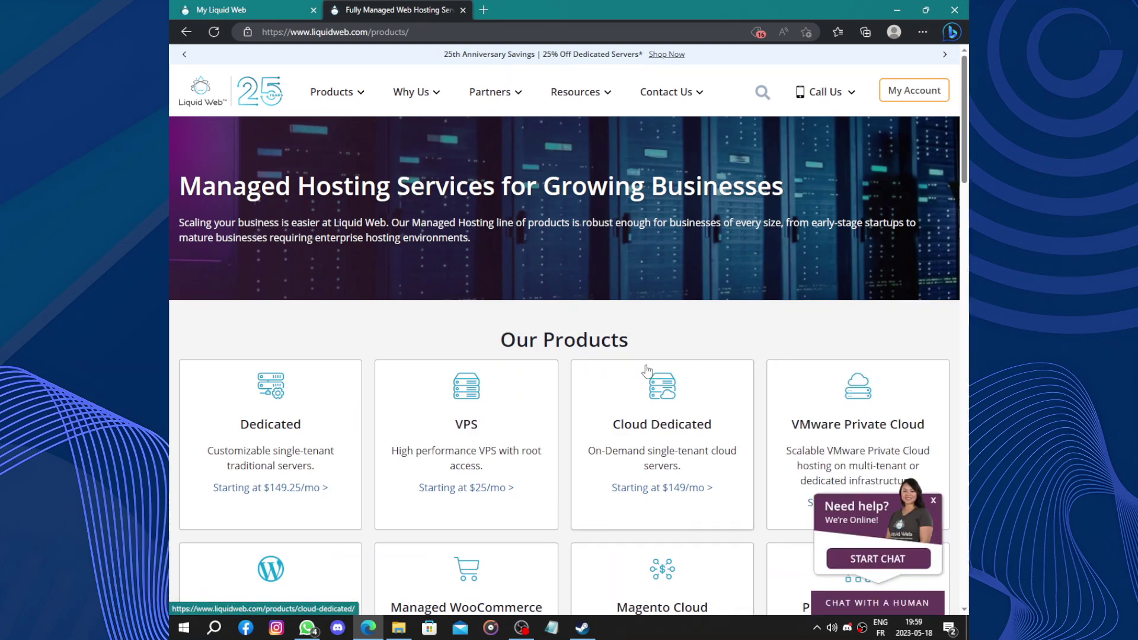